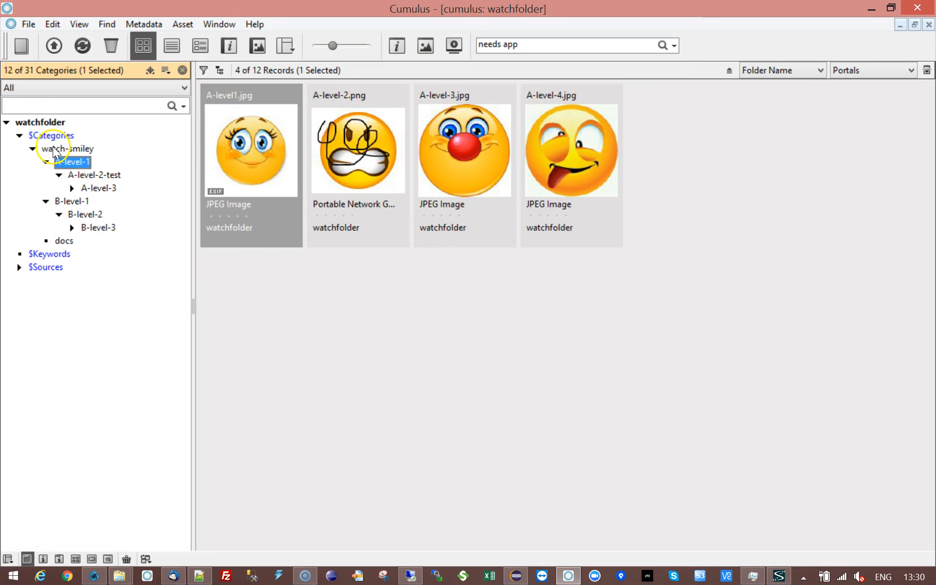
Look through the watch-smiley category and its A-level and B-level subcategories in the watchfolder catalog
left_click(67, 148)
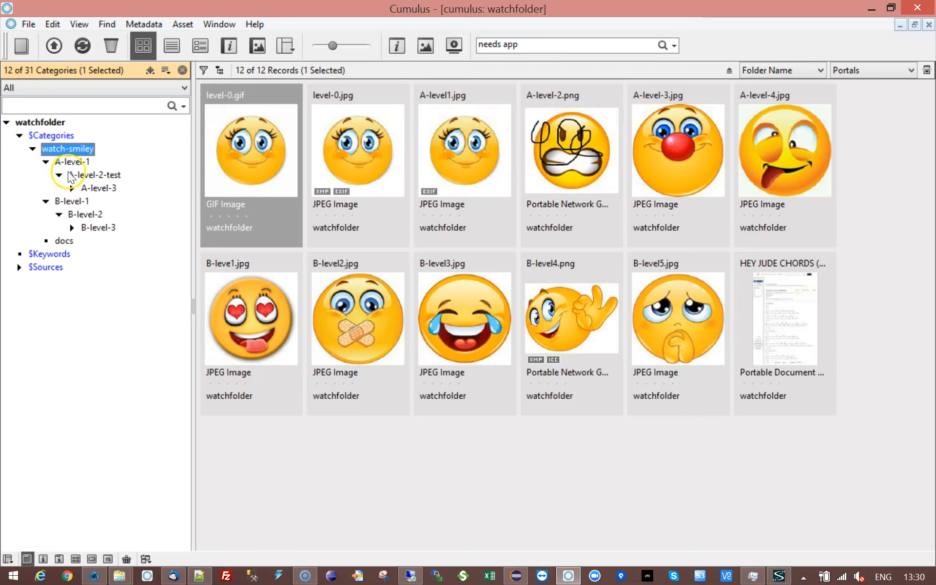
left_click(80, 174)
left_click(95, 188)
left_click(88, 214)
left_click(95, 228)
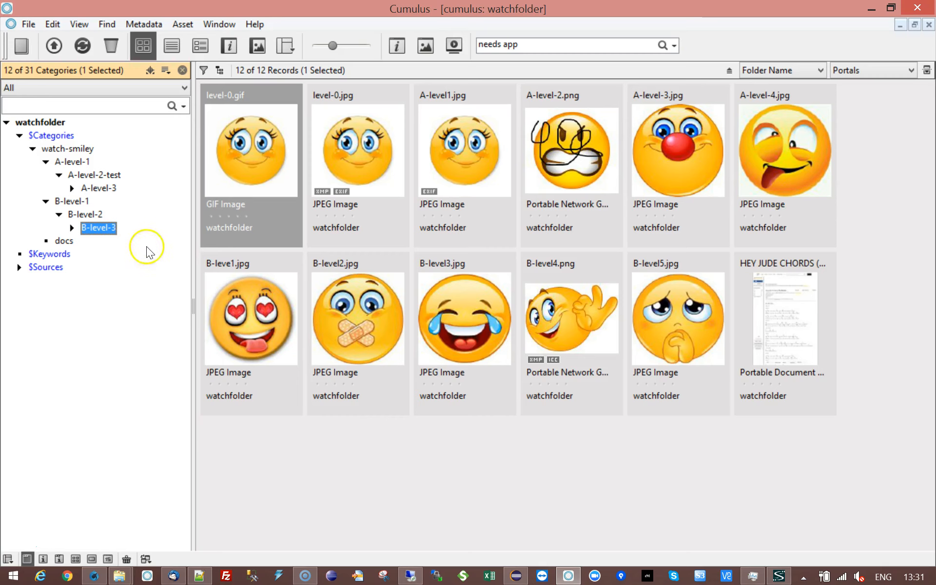
Collapse the watch-smiley category and move it from $Categories into $Keywords
left_click(32, 148)
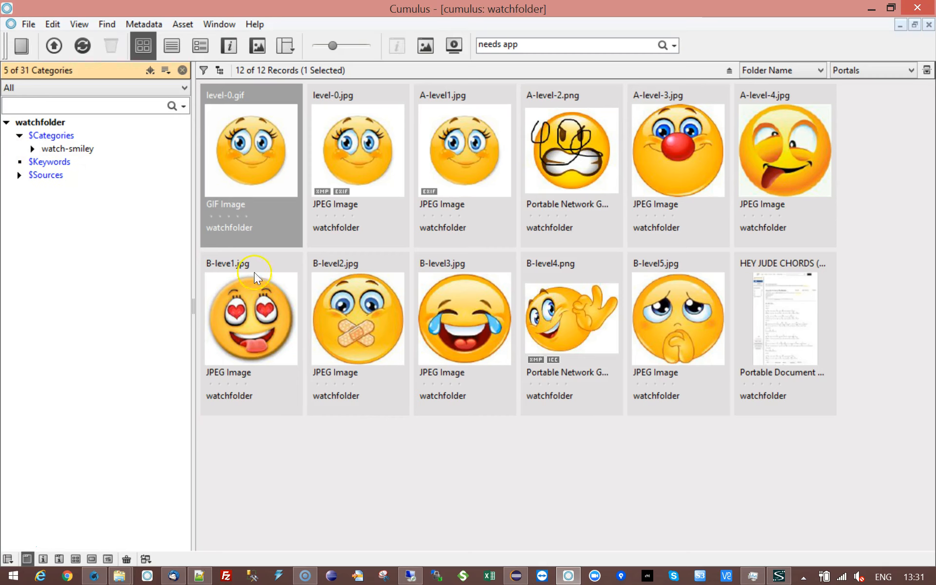
left_click(62, 152)
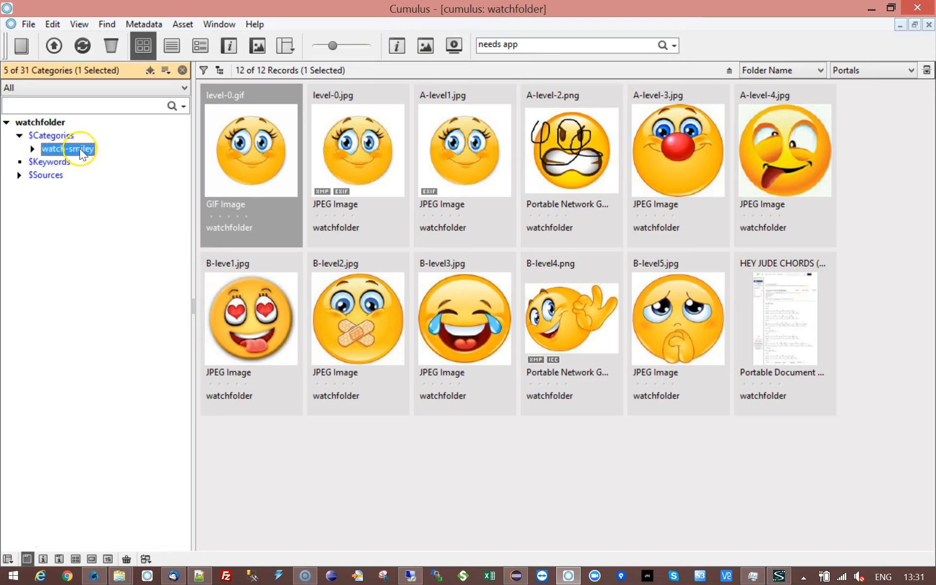
left_click_drag(50, 148, 49, 161)
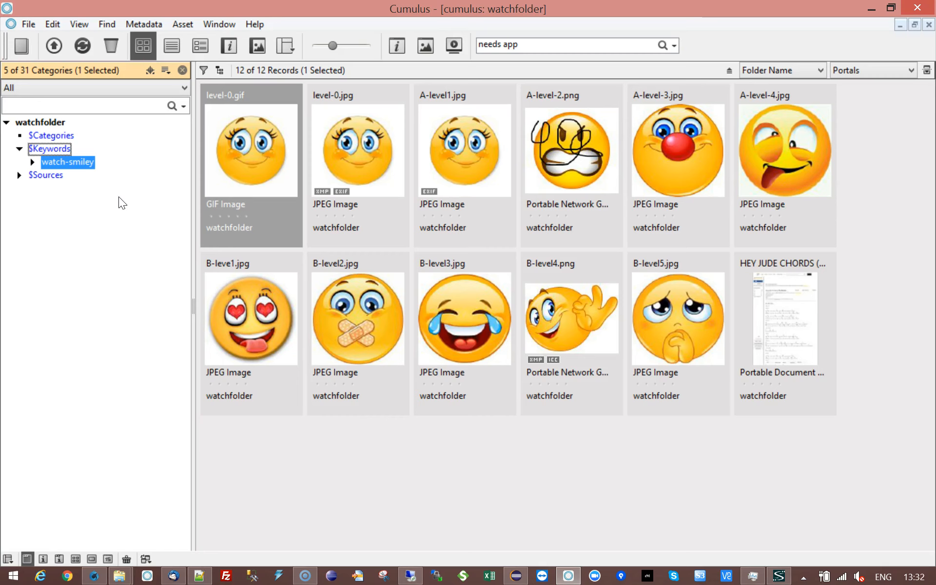
left_click(118, 212)
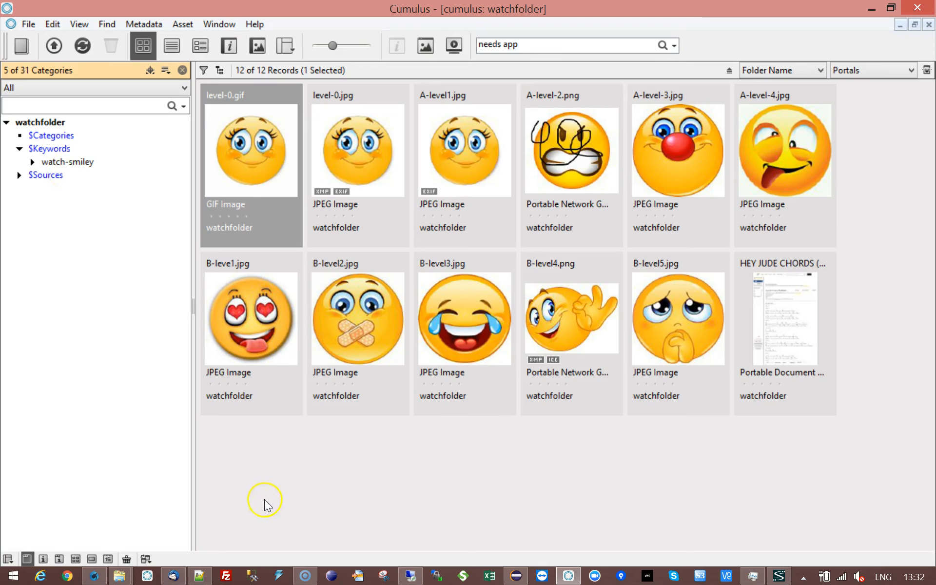
Switch to the Cumulus Server Console and review the Catalog and Cumulus query parameters of the TOOL-hotcollection-rebuild-category-tree-from-watchfolder workflow
left_click(94, 576)
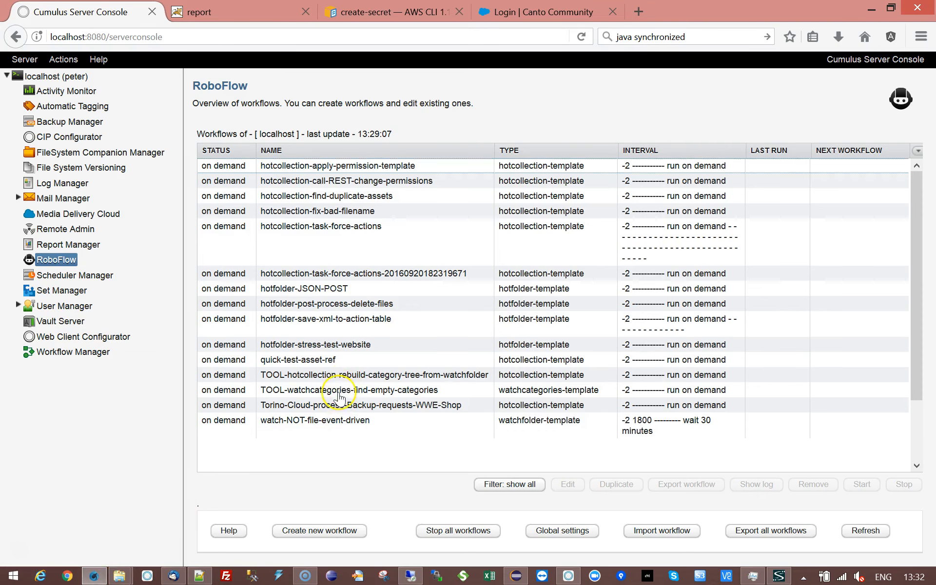
left_click(302, 376)
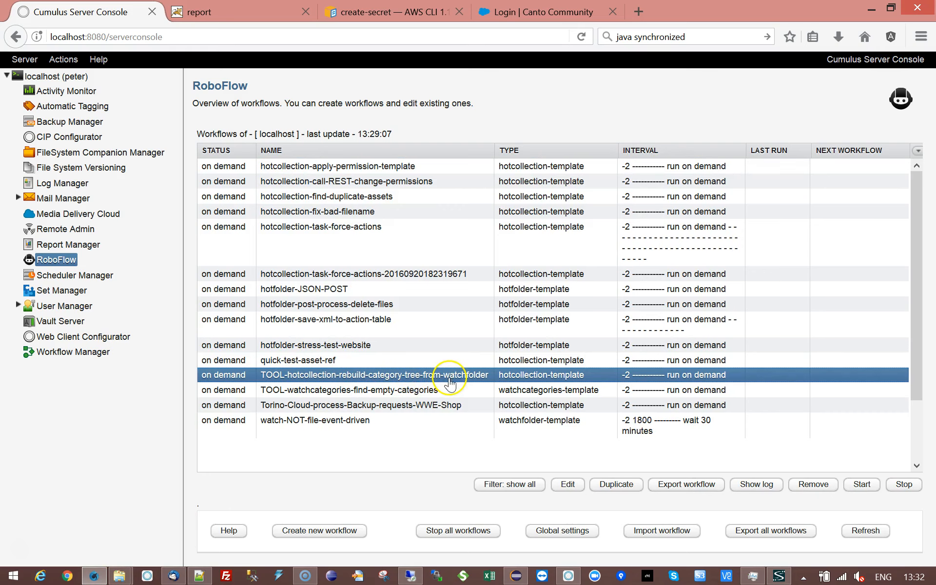
left_click(565, 486)
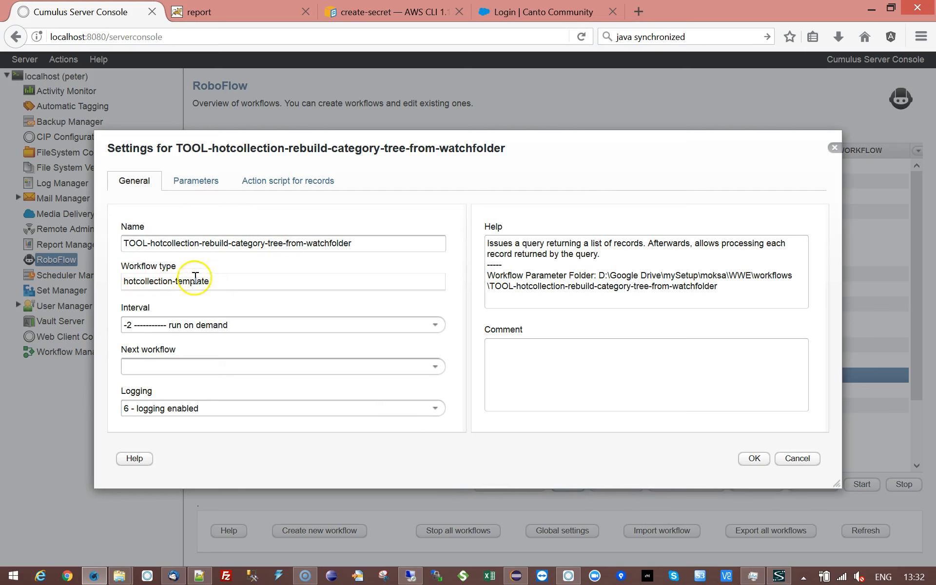
left_click(209, 188)
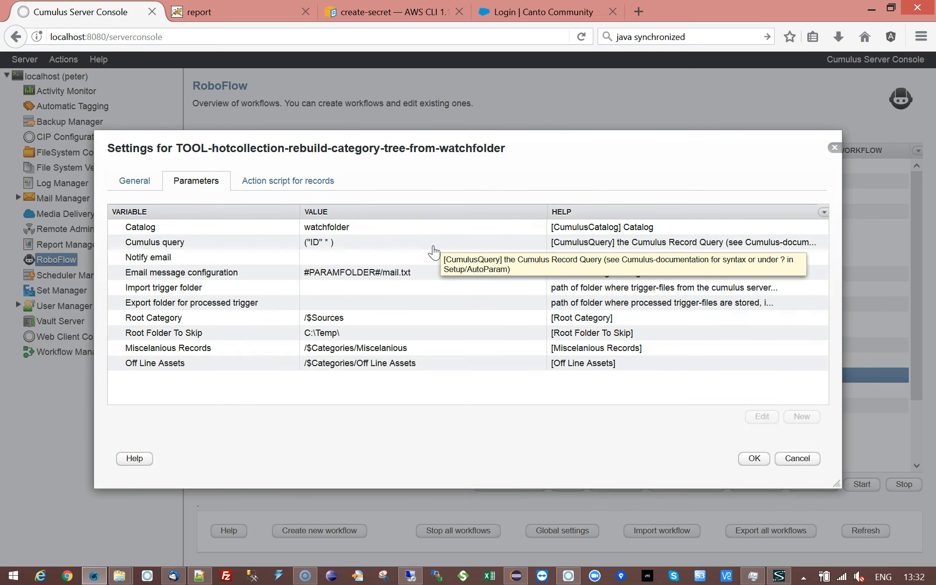
left_click(348, 228)
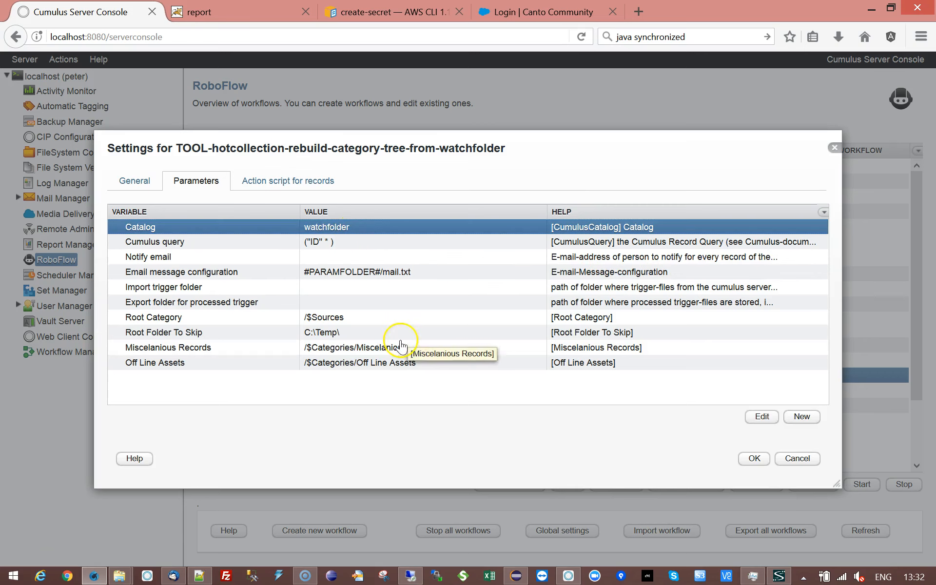
left_click(363, 242)
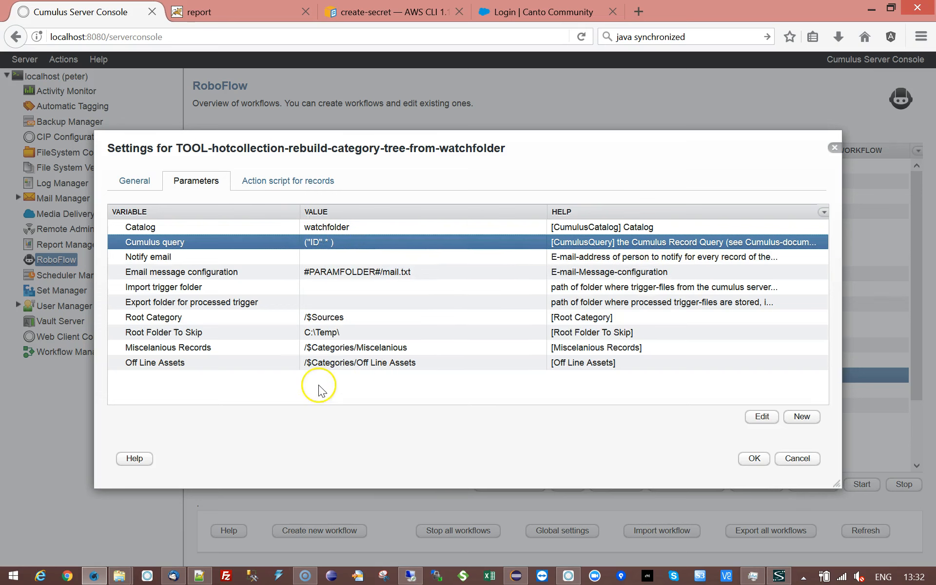
Set the workflow's Root Category parameter to /$Categories
left_click(166, 319)
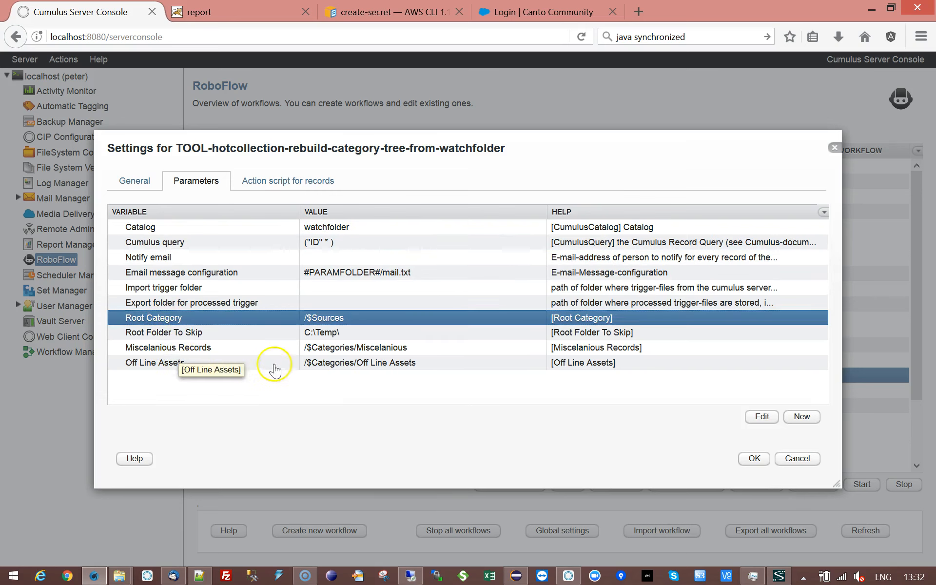
left_click(330, 320)
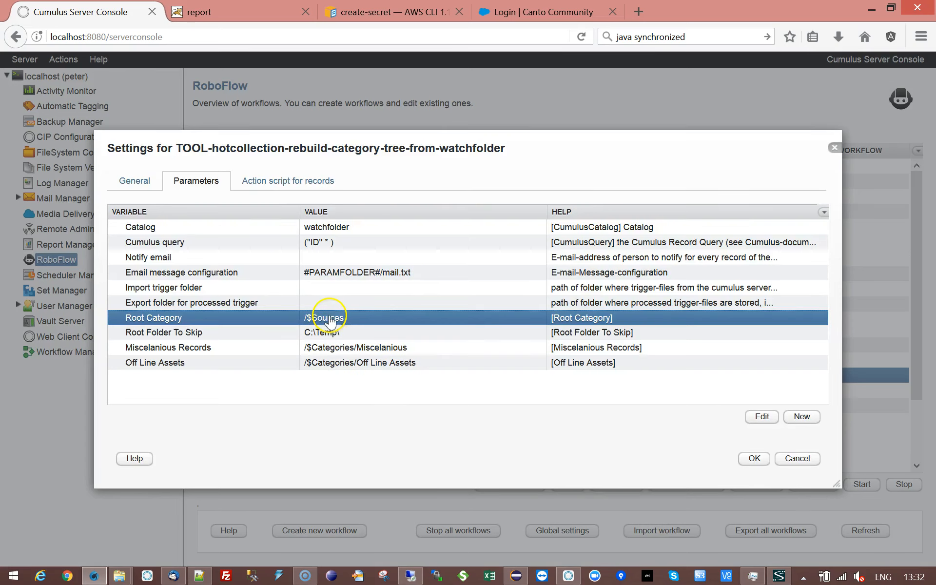
left_click(330, 320)
double_click(294, 285)
type("Catego")
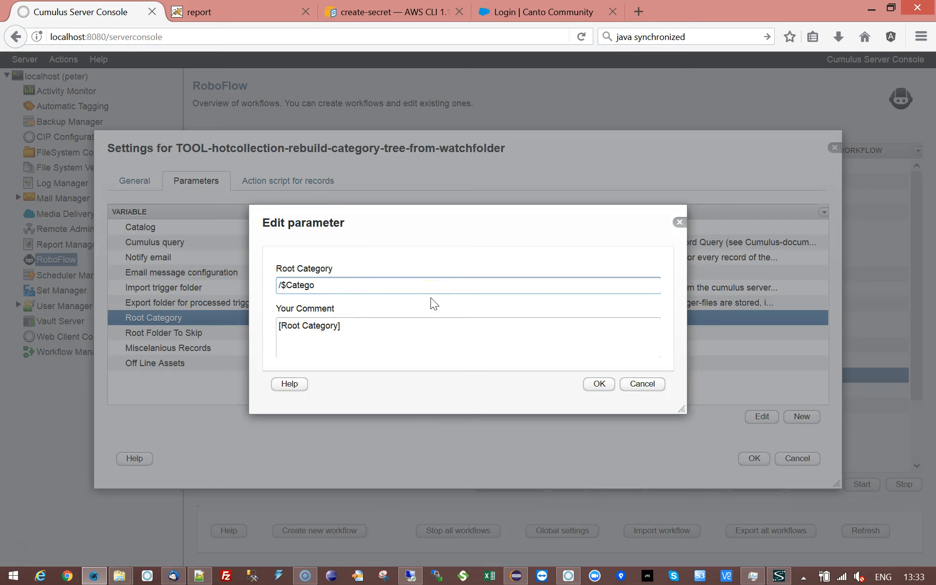
key("BackSpace")
type("ories")
left_click(465, 283)
left_click(599, 384)
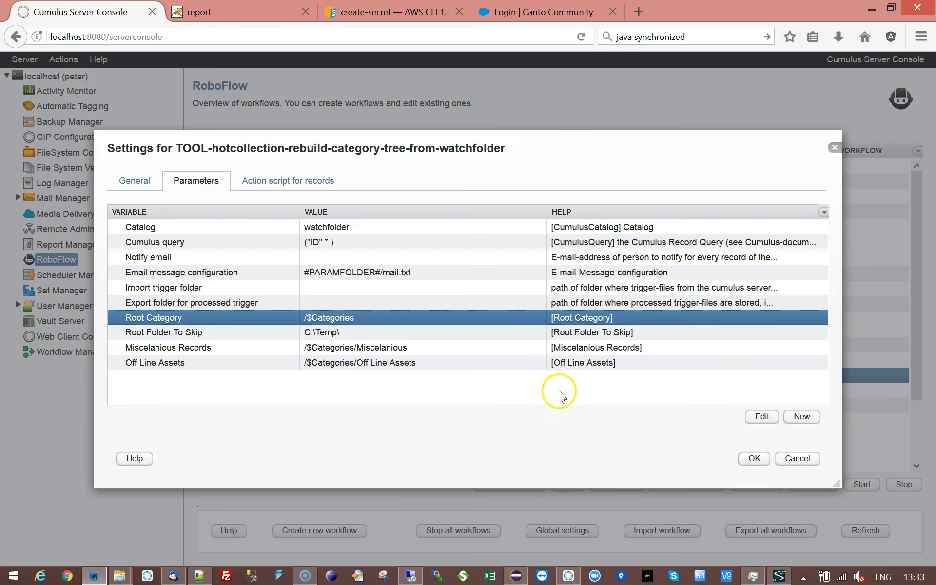
Review the Root Folder To Skip, Miscelanious Records and Off Line Assets parameters, checking the level-0.gif record in the Cumulus catalog
left_click(141, 332)
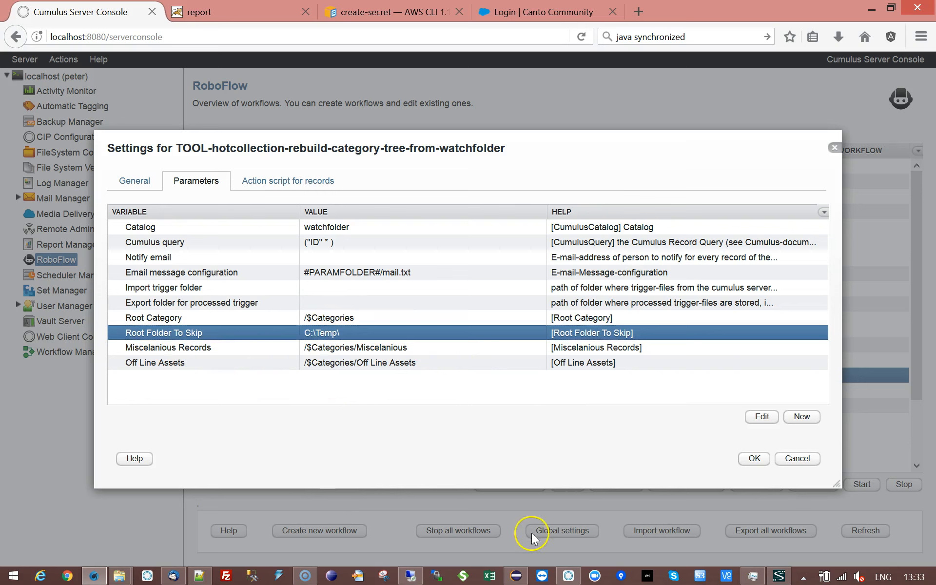
left_click(568, 576)
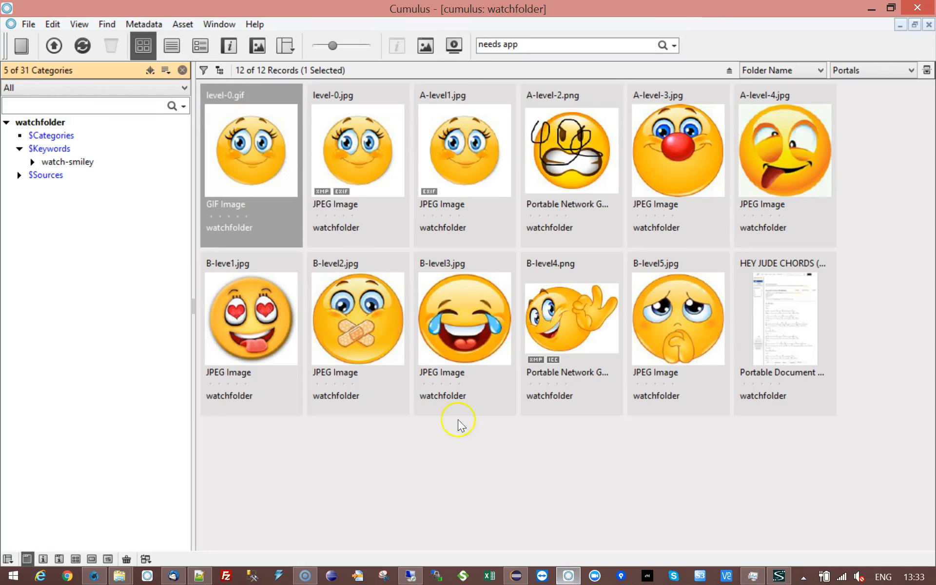
left_click(266, 149)
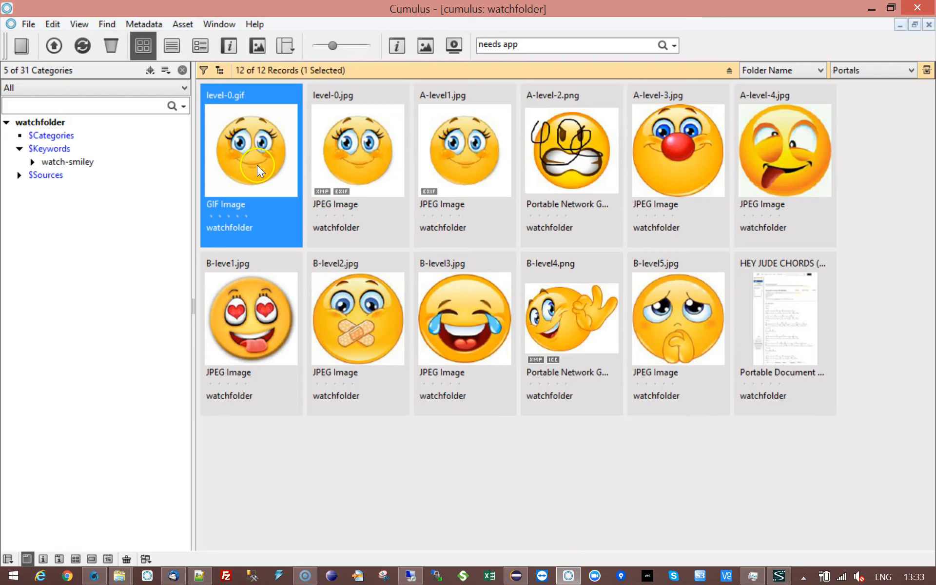
left_click(872, 10)
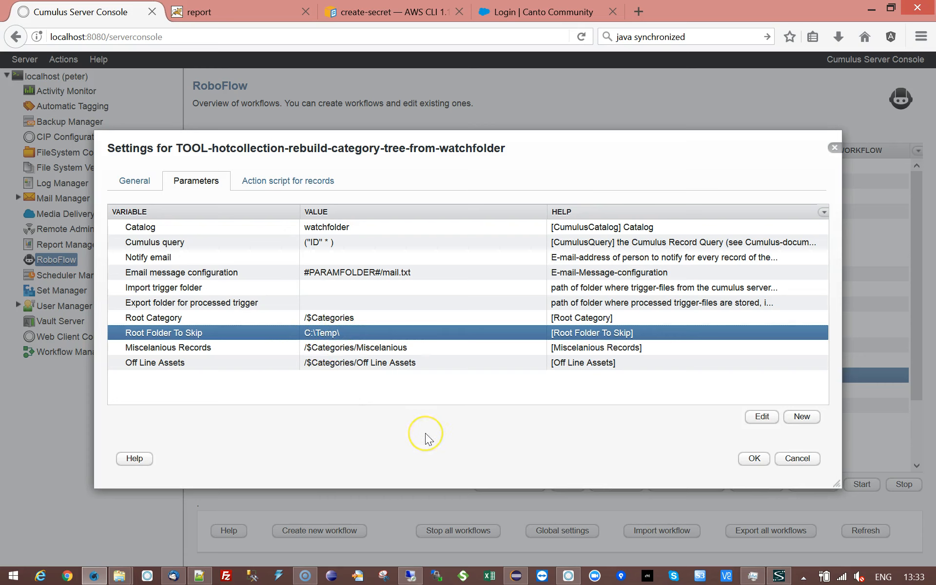
left_click(251, 349)
left_click(236, 363)
left_click(240, 348)
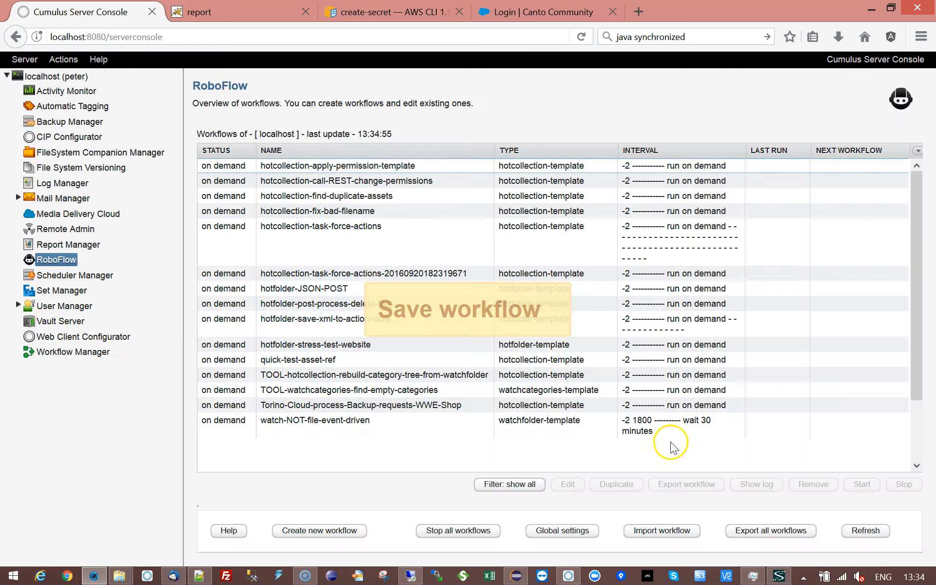
Run the TOOL-hotcollection-rebuild-category-tree-from-watchfolder workflow and open its log
left_click(351, 374)
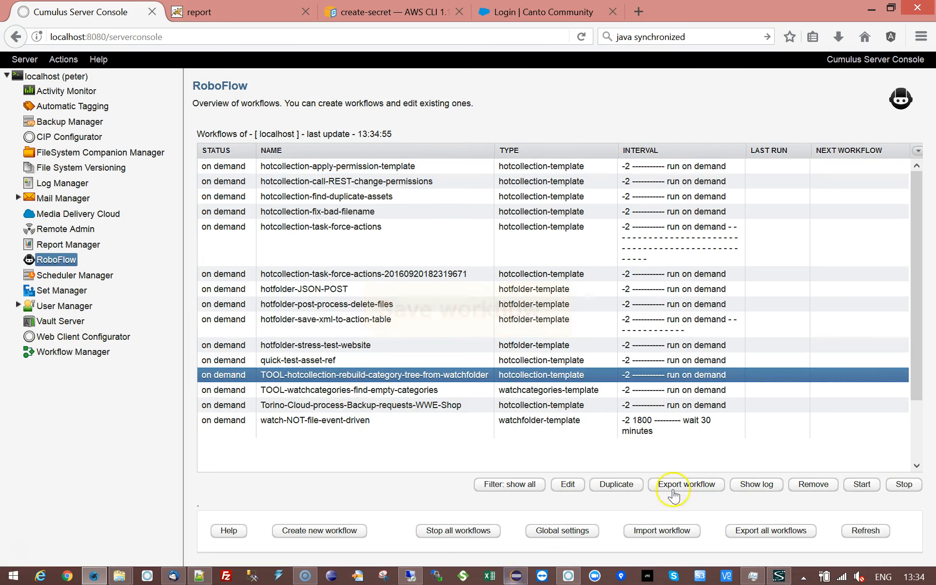
left_click(862, 484)
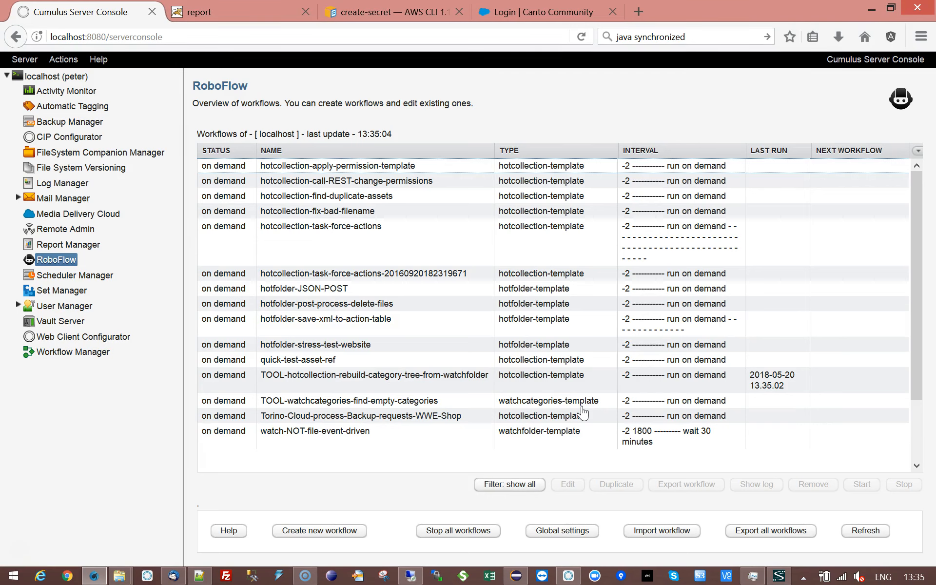
left_click(427, 379)
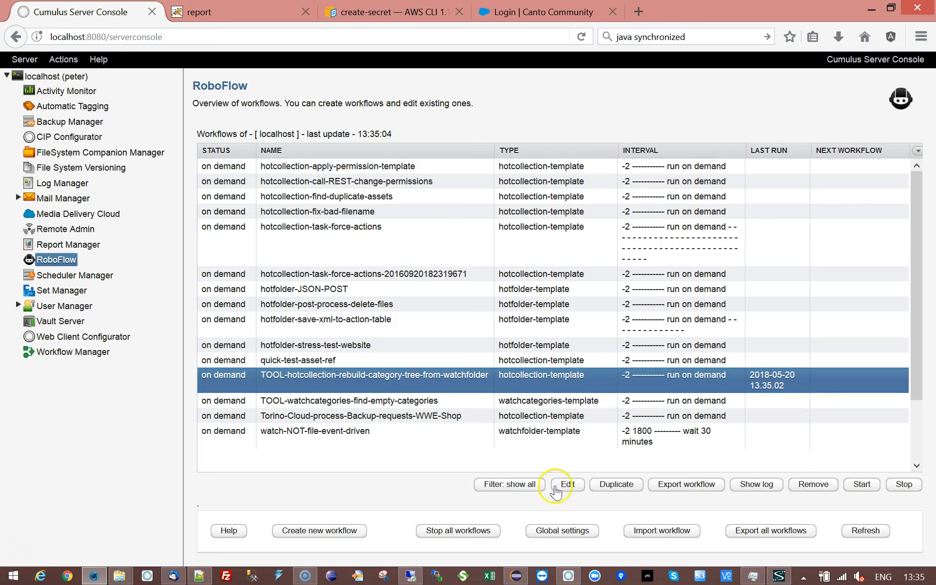
left_click(762, 485)
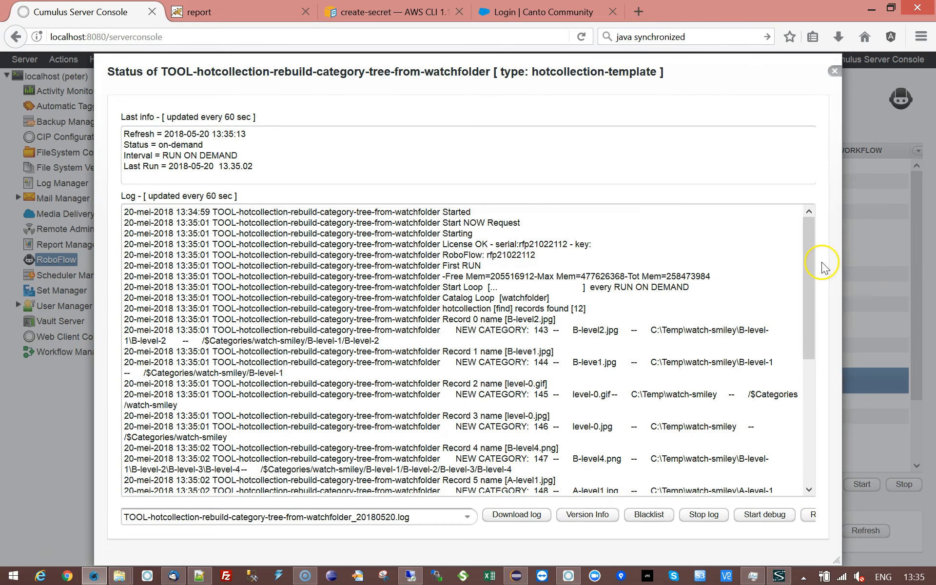
Examine the log's record count and the first record's new category ID, file name, source folder and category path
double_click(579, 309)
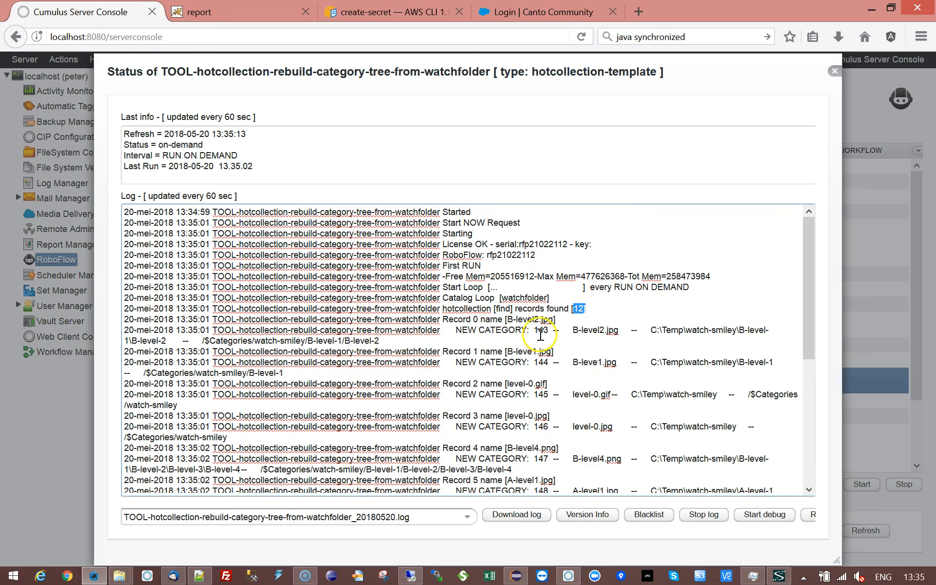
left_click_drag(462, 331, 523, 330)
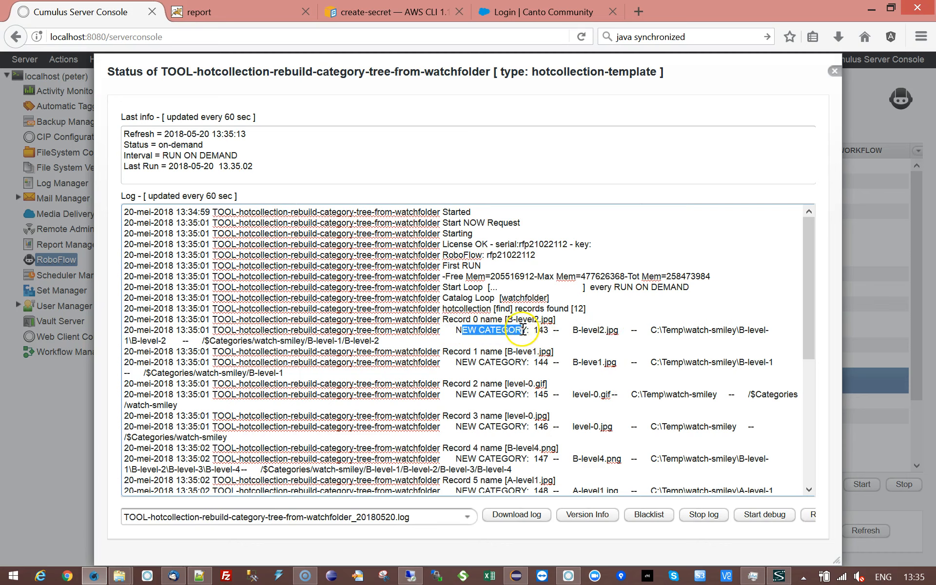
double_click(541, 330)
double_click(591, 330)
left_click_drag(650, 330, 396, 338)
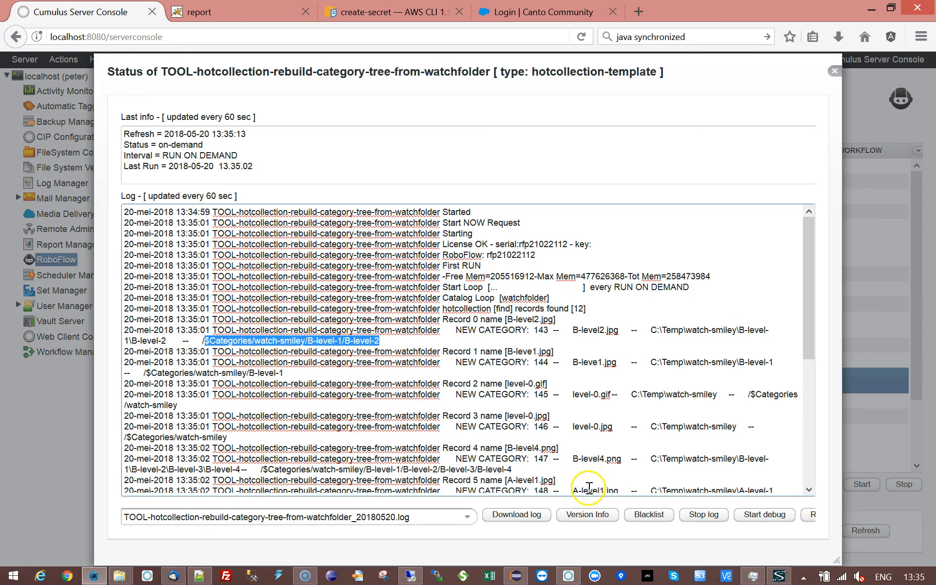
Read through the rest of the log, checking the NEW CATEGORY entries down to the final records
scroll(446, 370, "down", 8)
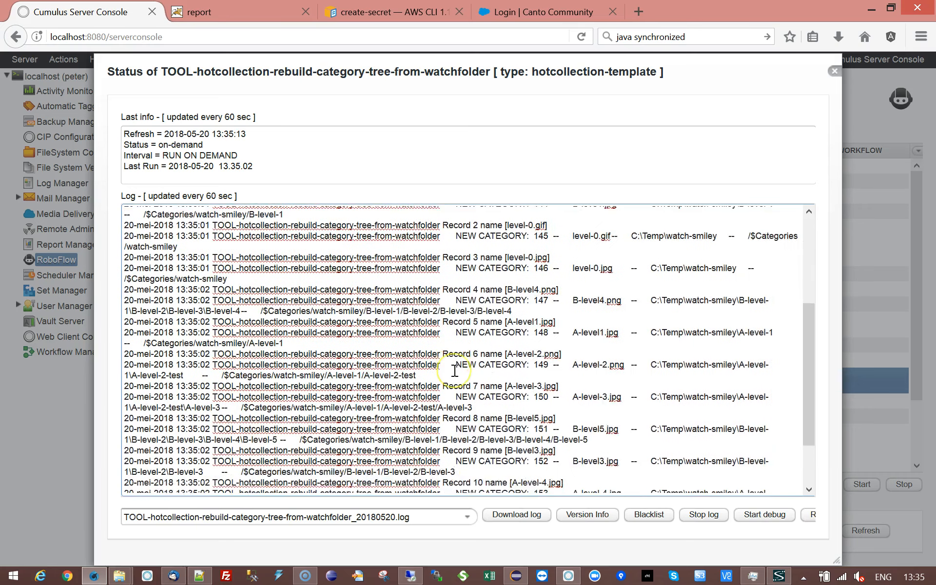
scroll(483, 347, "up", 8)
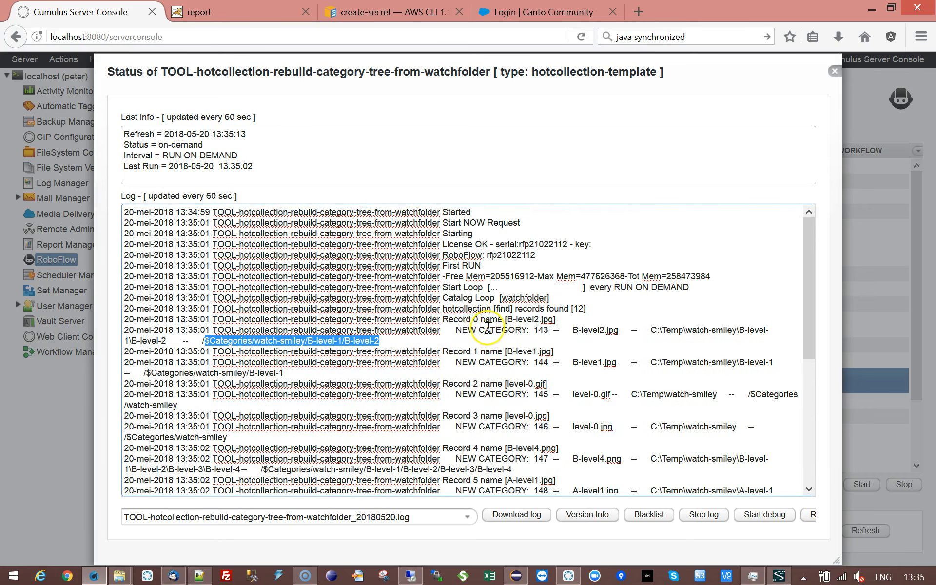
left_click_drag(456, 330, 527, 330)
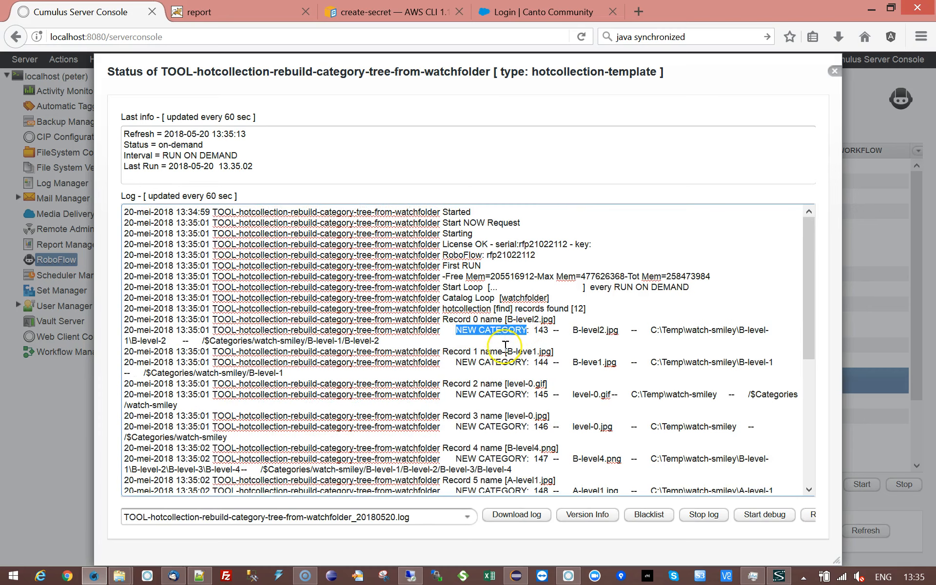
scroll(505, 350, "down", 3)
scroll(505, 350, "down", 4)
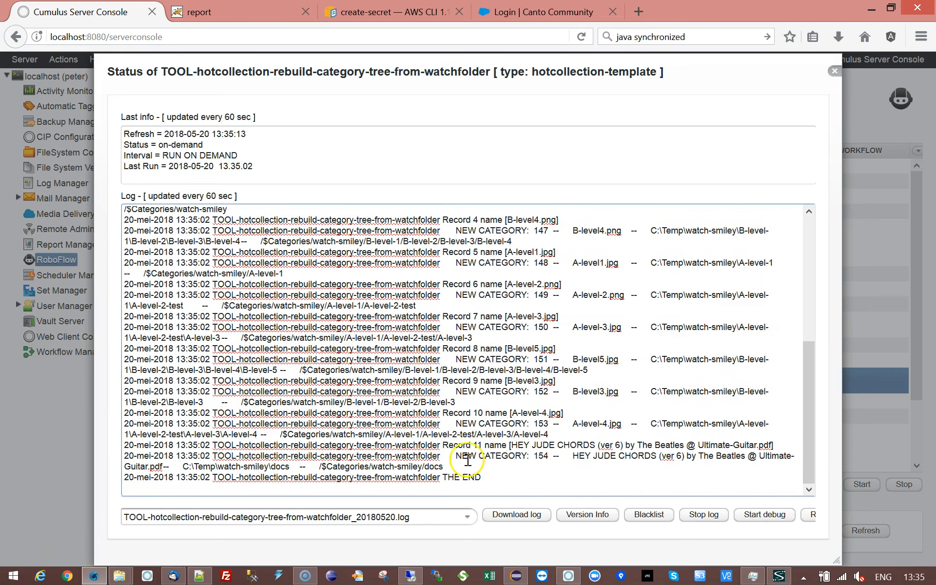
left_click_drag(456, 456, 527, 456)
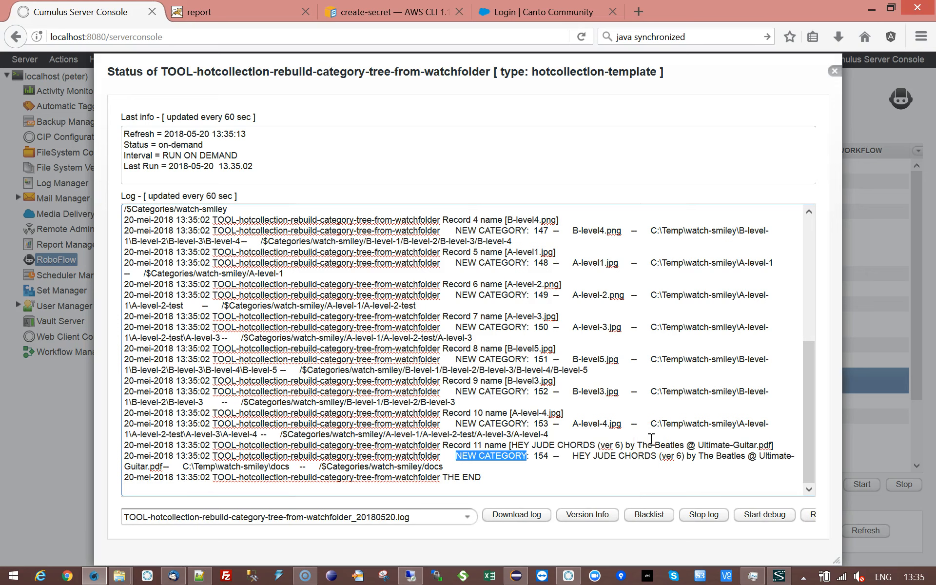
left_click_drag(456, 423, 529, 423)
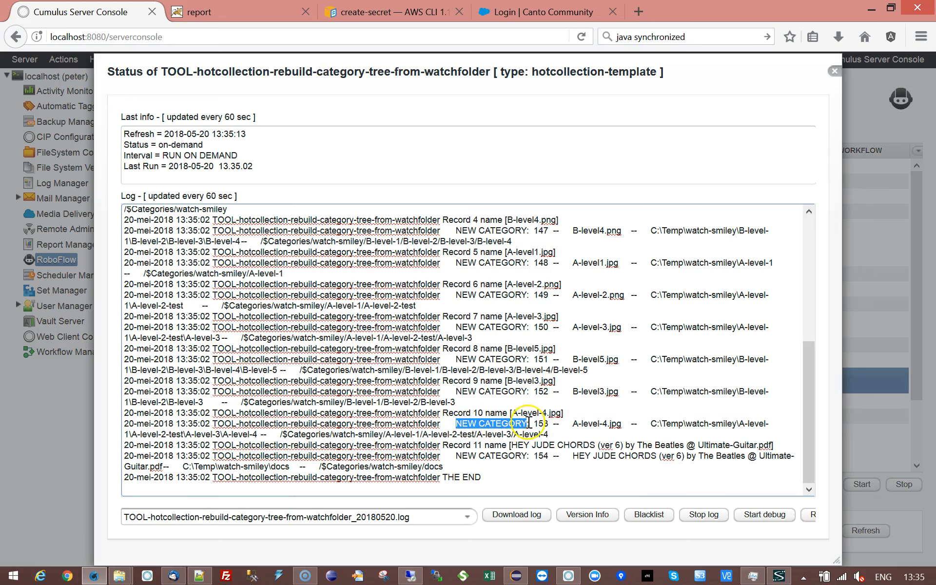
left_click_drag(455, 391, 525, 393)
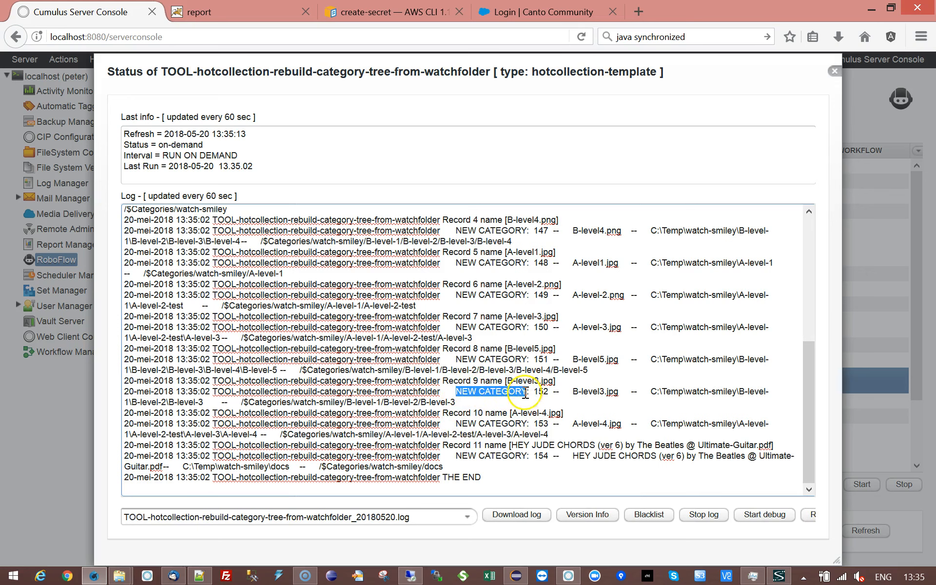
Check the NEW CATEGORY entry for B-level3.jpg in the workflow log and close the log
left_click(535, 391)
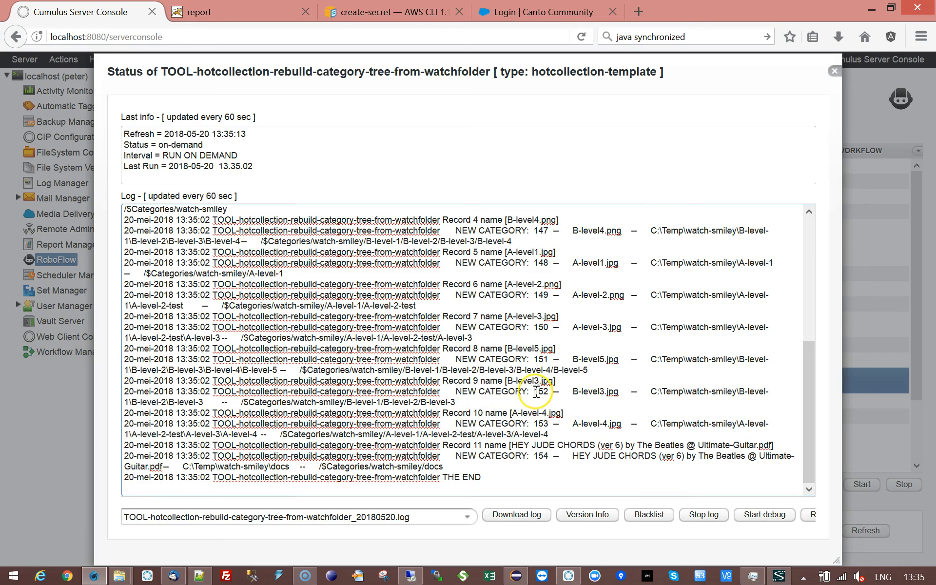
left_click(573, 392)
left_click(834, 73)
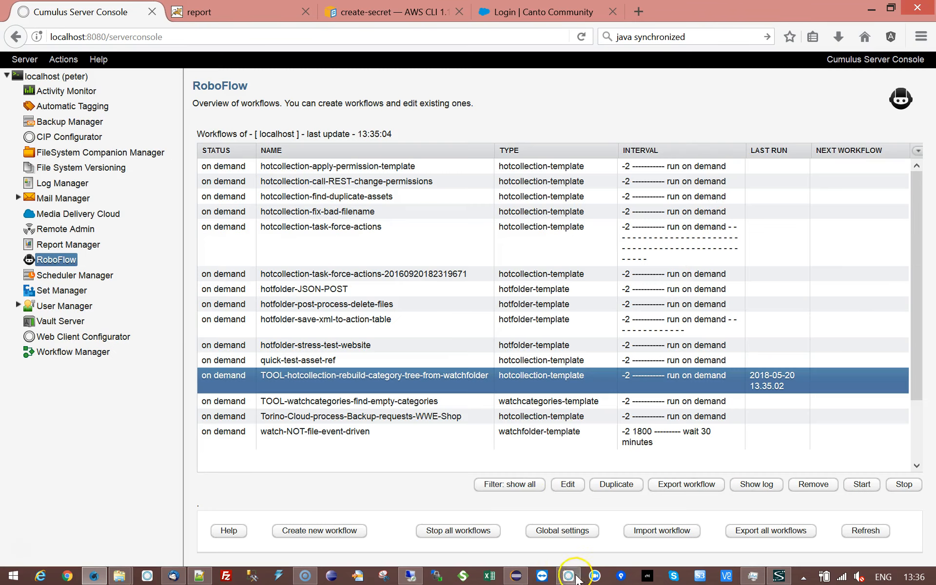
Switch to the Cumulus client and expand the $Categories tree through watch-smiley, A-level-1 and A-level-2-test
left_click(568, 576)
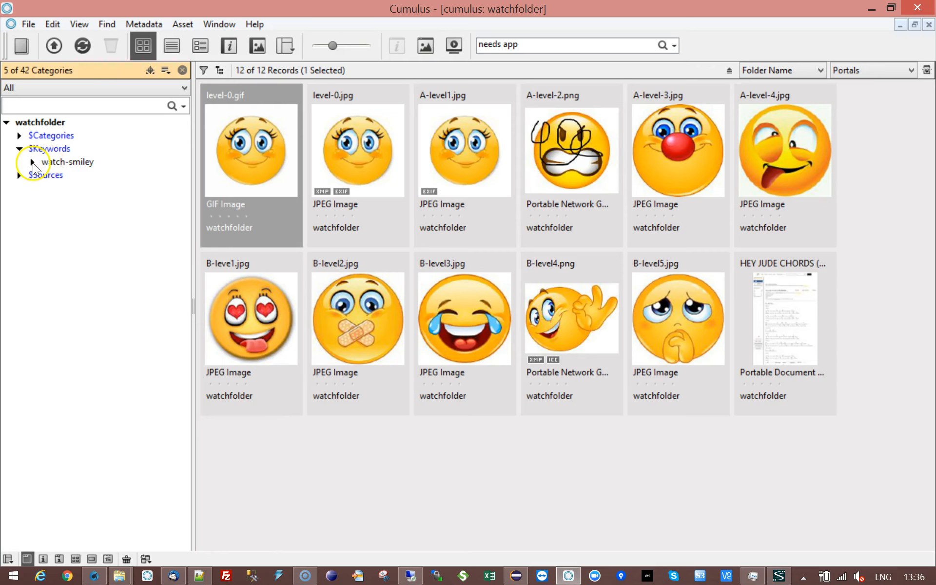
left_click(19, 136)
double_click(53, 149)
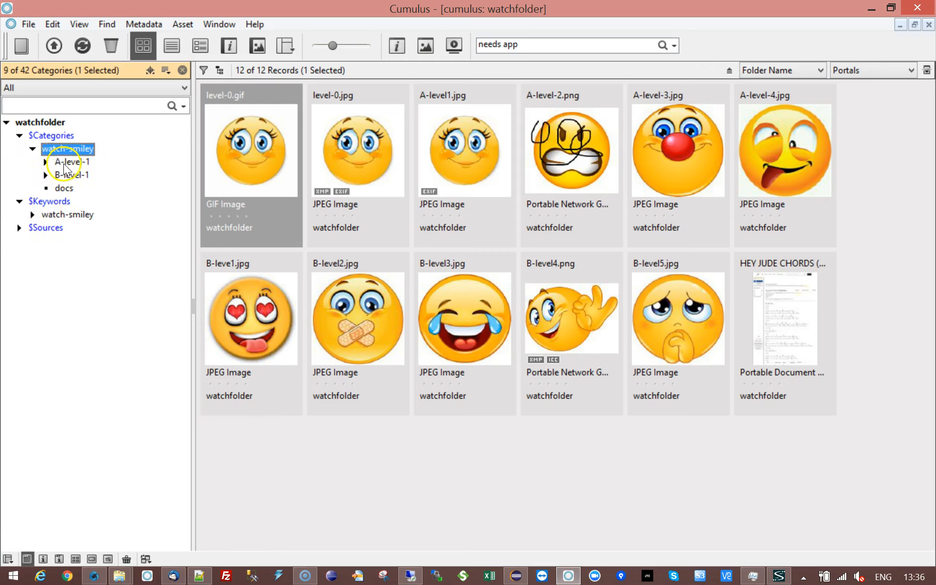
left_click(46, 162)
left_click(59, 175)
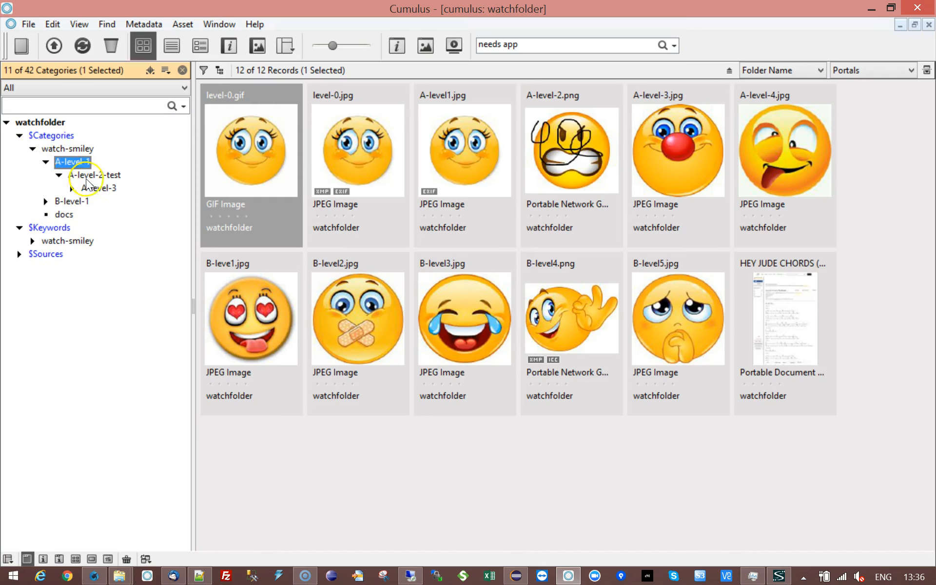
Check the records assigned to the A-level-3, A-level-2-test, A-level-4 and docs categories
left_click(96, 189)
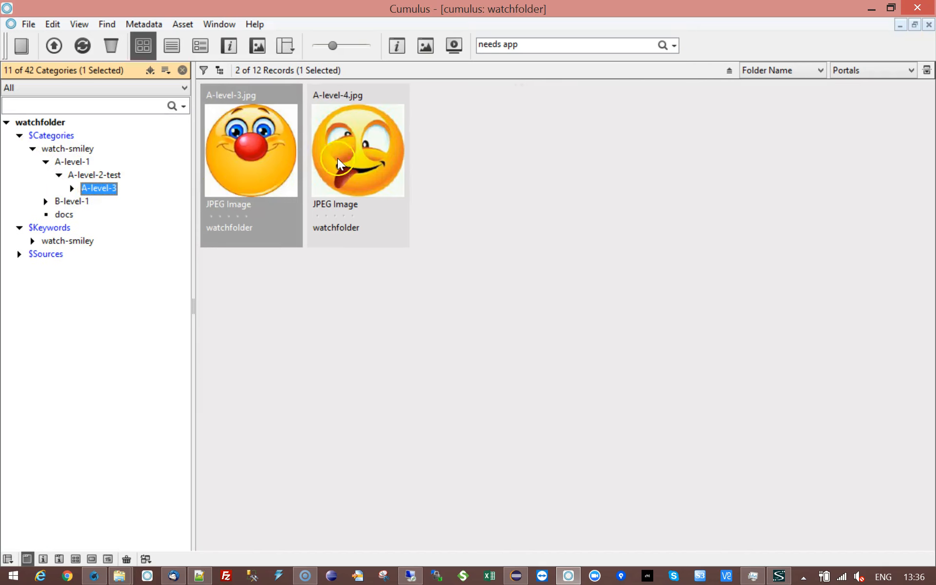
left_click(100, 175)
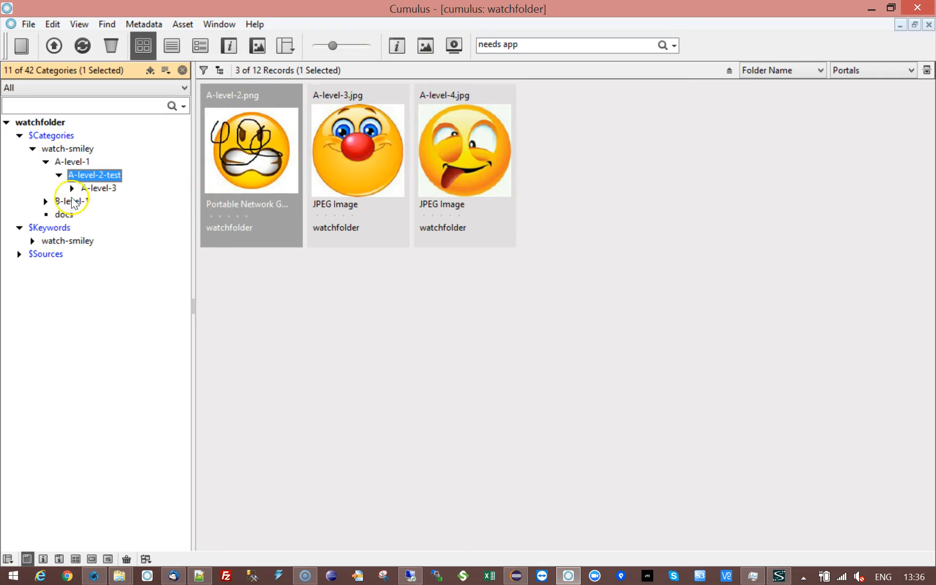
left_click(73, 189)
left_click(112, 202)
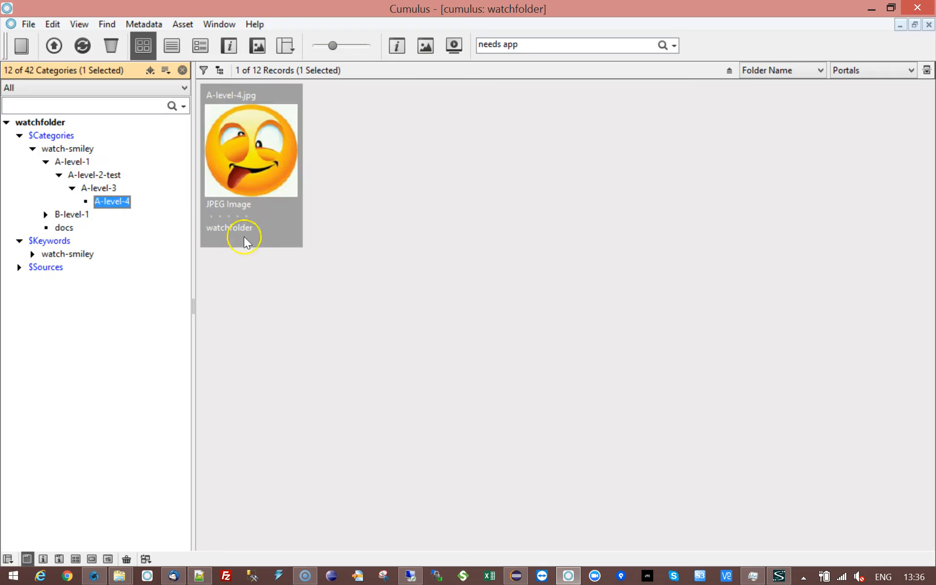
left_click(62, 228)
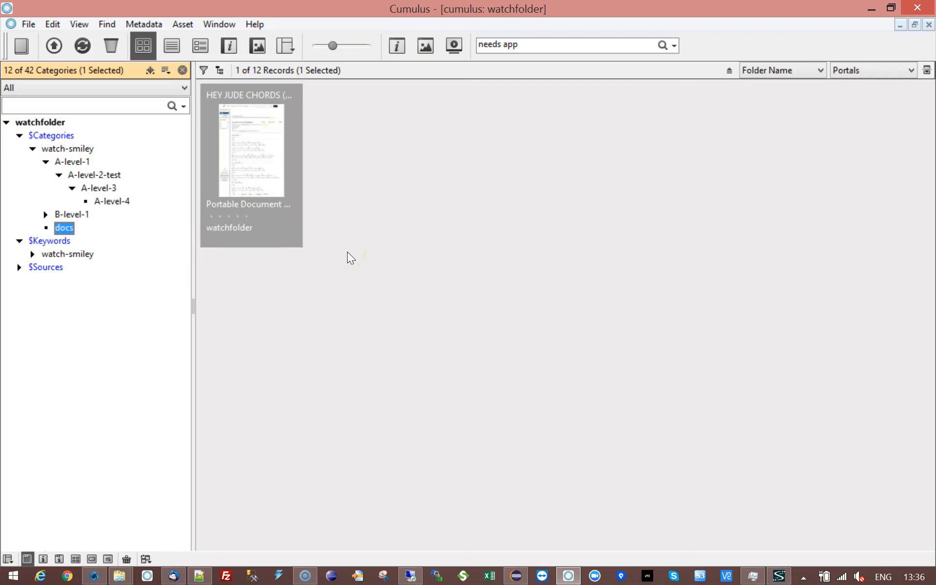
Return to the Server Console and review the rebuild-category-tree workflow's parameters and first record actions in its settings
left_click(871, 9)
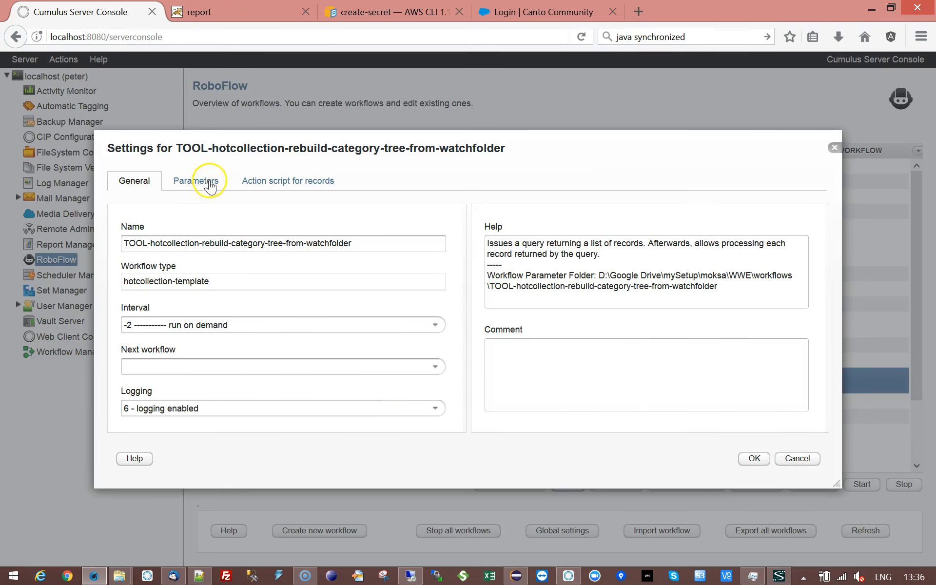
left_click(208, 182)
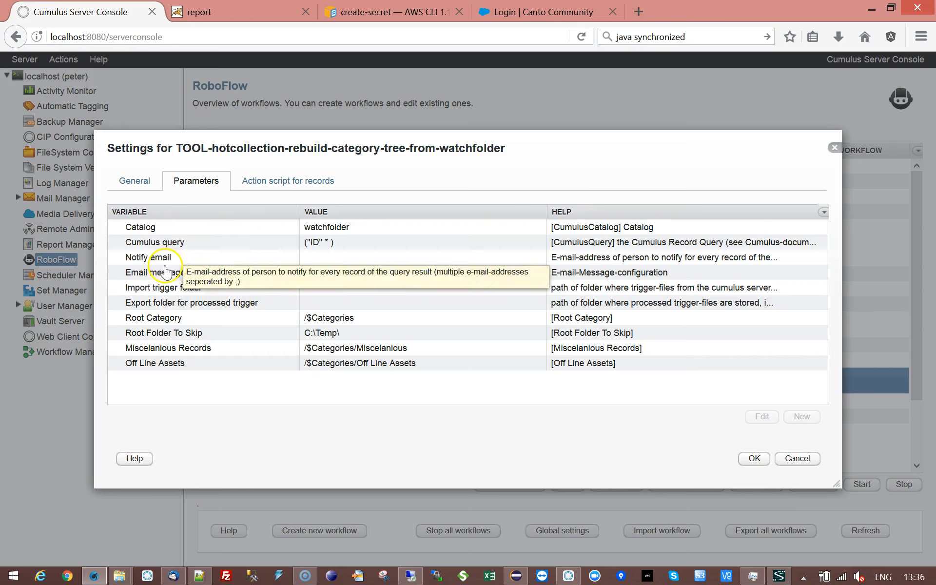
left_click(259, 184)
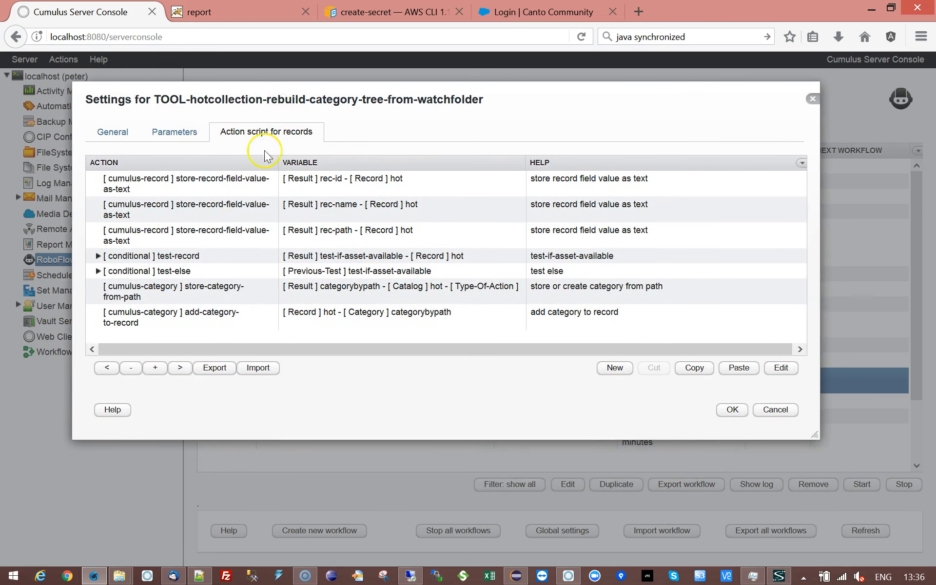
left_click(235, 185)
left_click(338, 210)
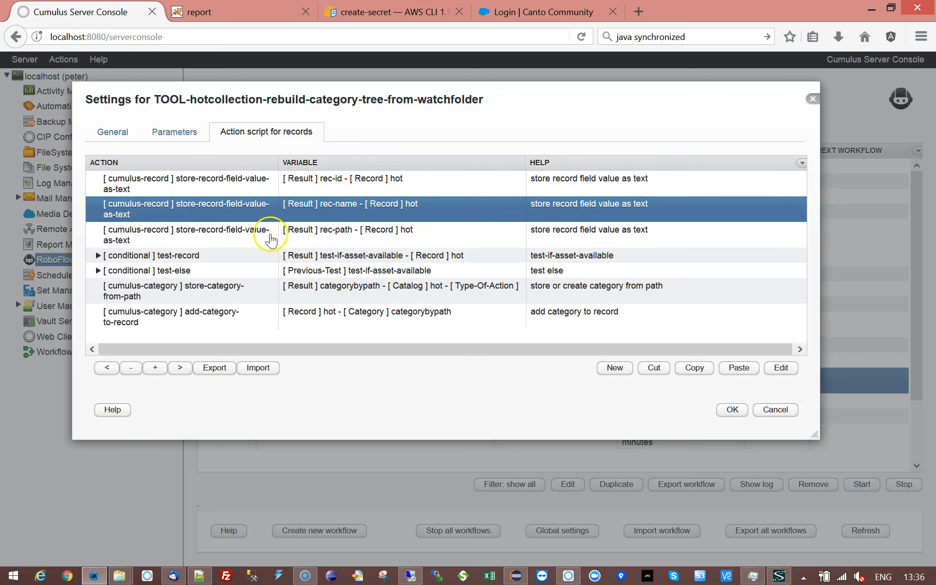
Inspect the Field-Name of the store-record-field-value-as-text action that outputs rec-path, and close it without changes
left_click(242, 238)
double_click(242, 236)
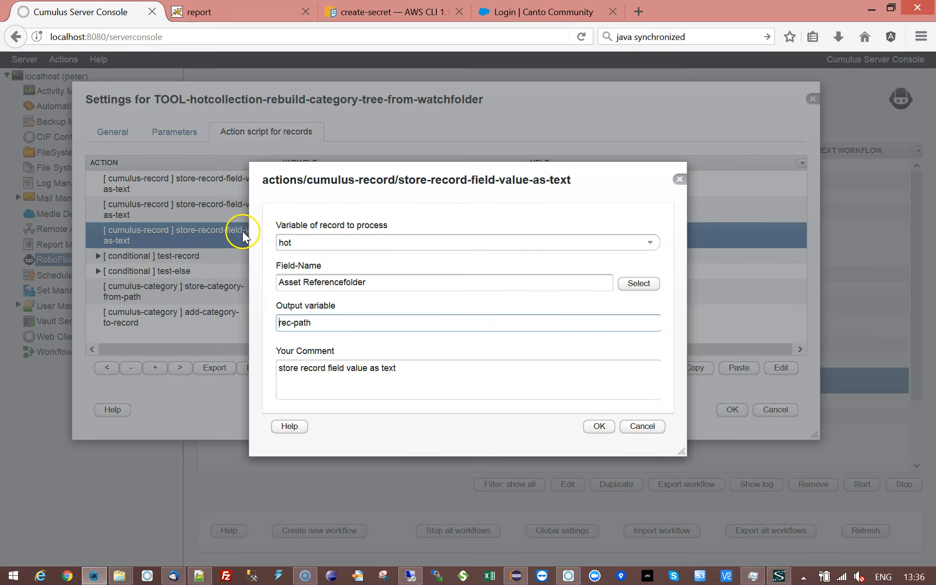
left_click(342, 282)
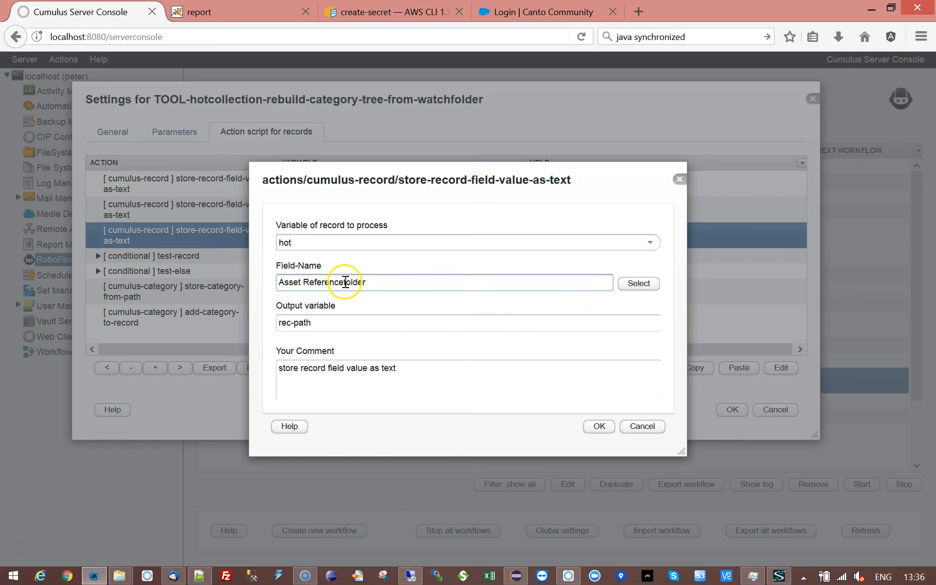
double_click(355, 281)
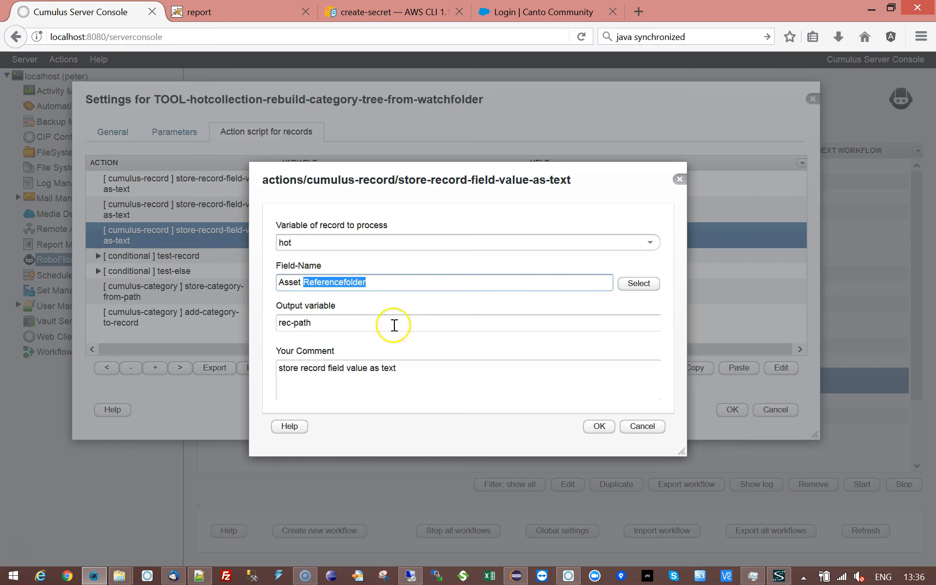
left_click(355, 281)
left_click_drag(343, 281, 376, 282)
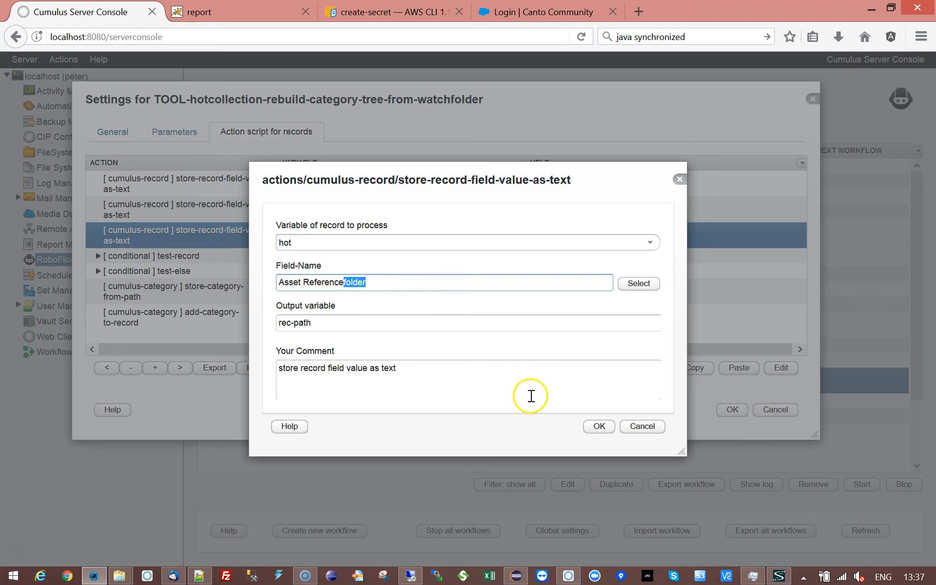
left_click(642, 426)
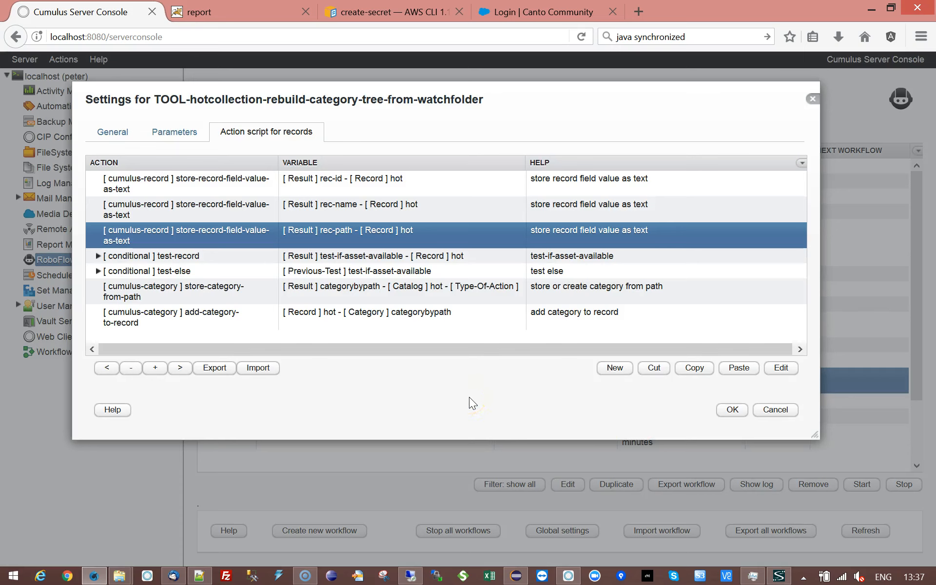
Examine the test-else branch of test-if-asset-available, comparing its store-text action with the Off Line Assets parameter
left_click(395, 256)
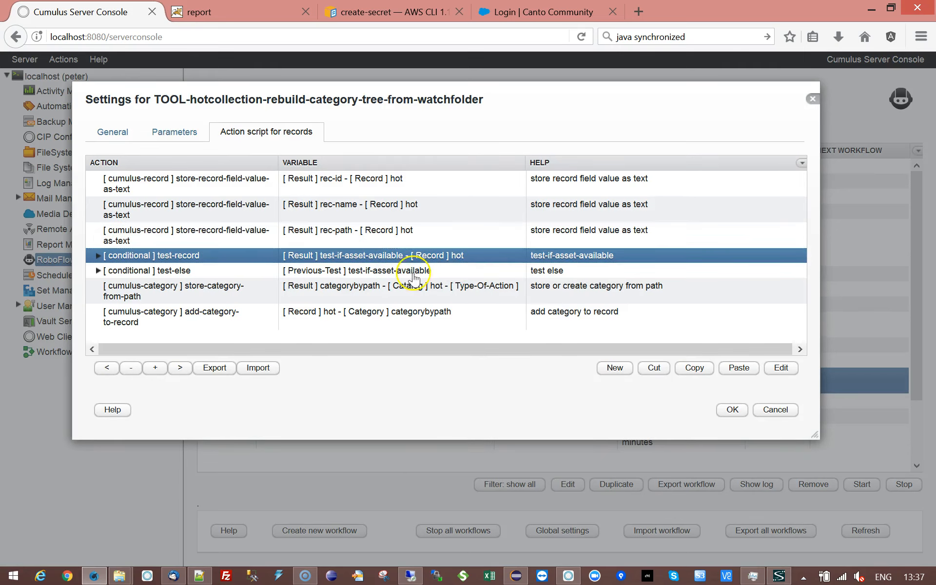
left_click(103, 272)
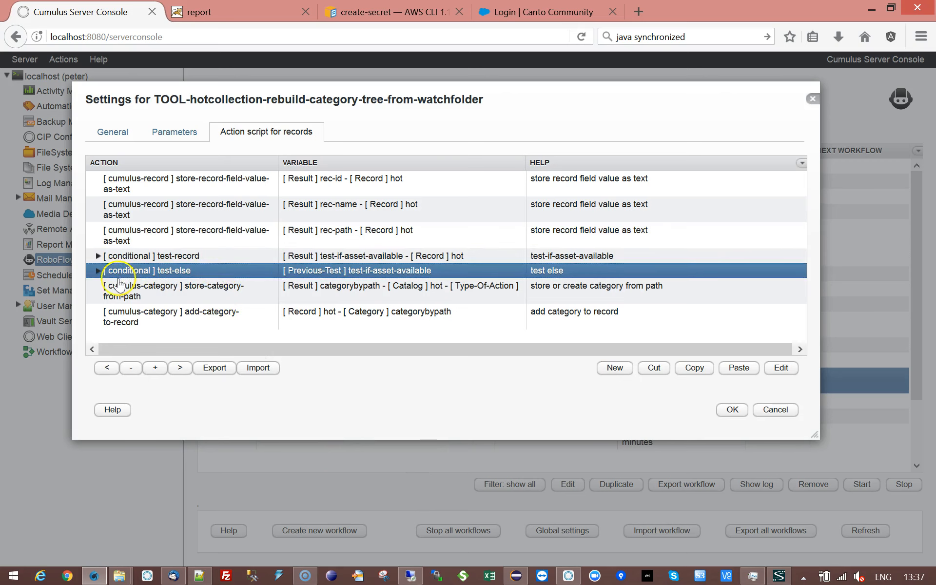
left_click(99, 271)
left_click(197, 285)
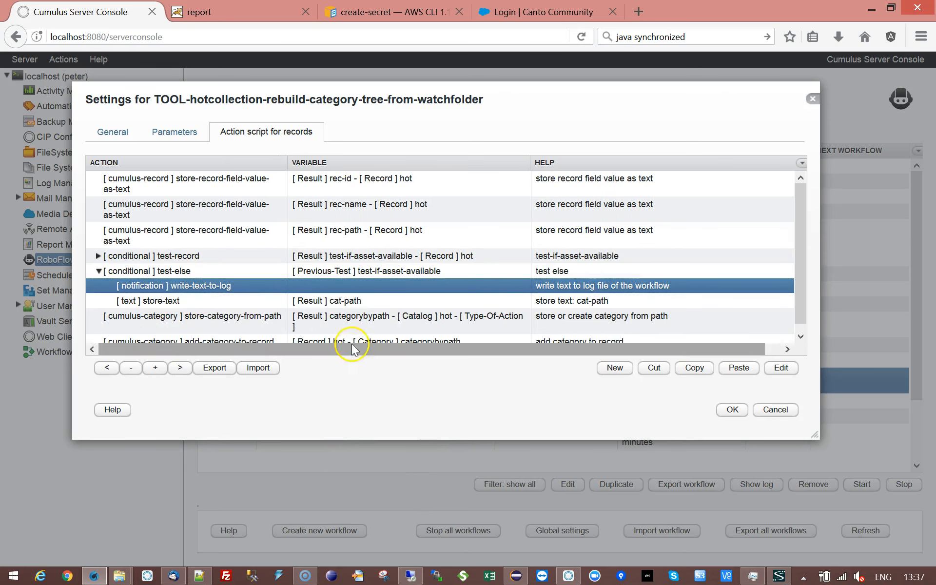
double_click(168, 303)
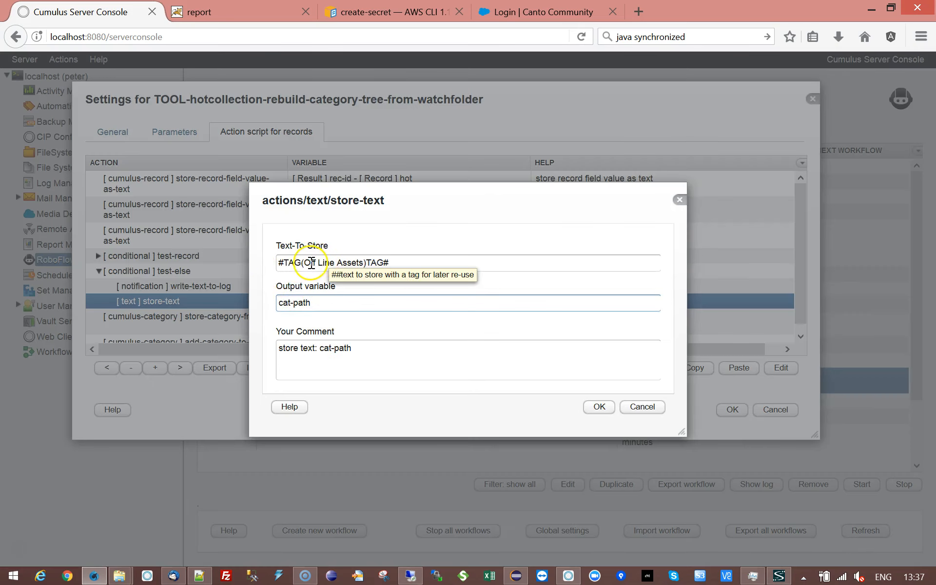
left_click(642, 407)
left_click(174, 132)
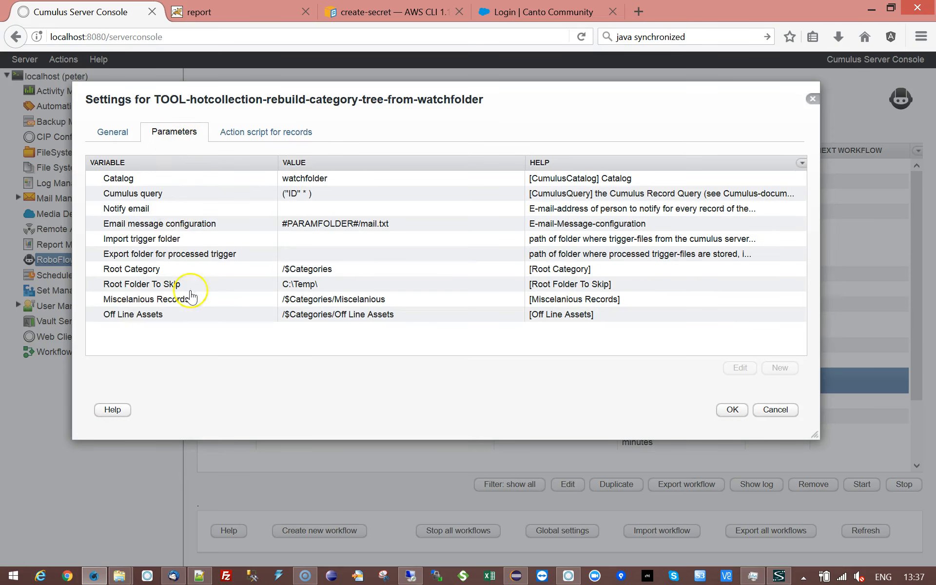
left_click(115, 317)
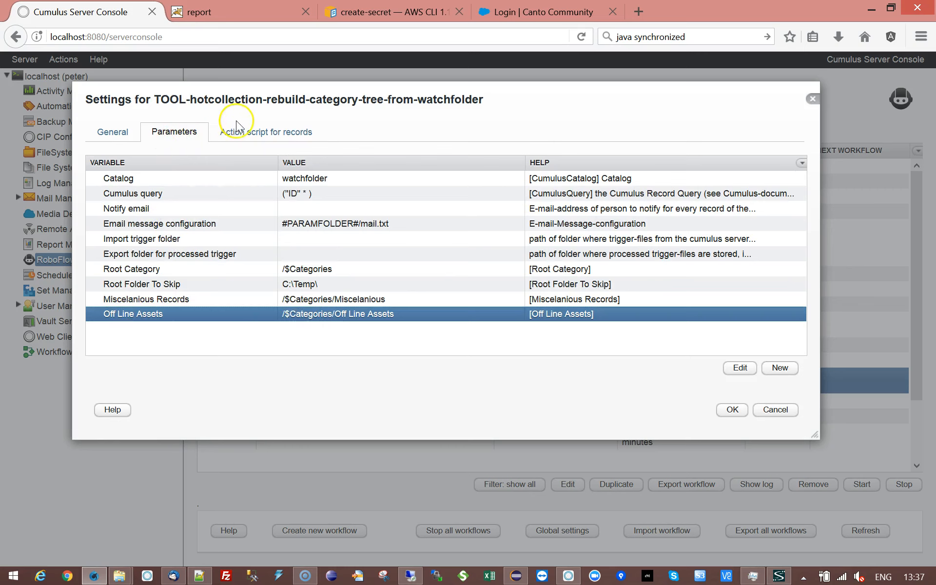
Expand the test-if-asset-available branch and its test-if-asset-path-starts-with-root test, and review the nested replace-in-text and logging actions
left_click(246, 136)
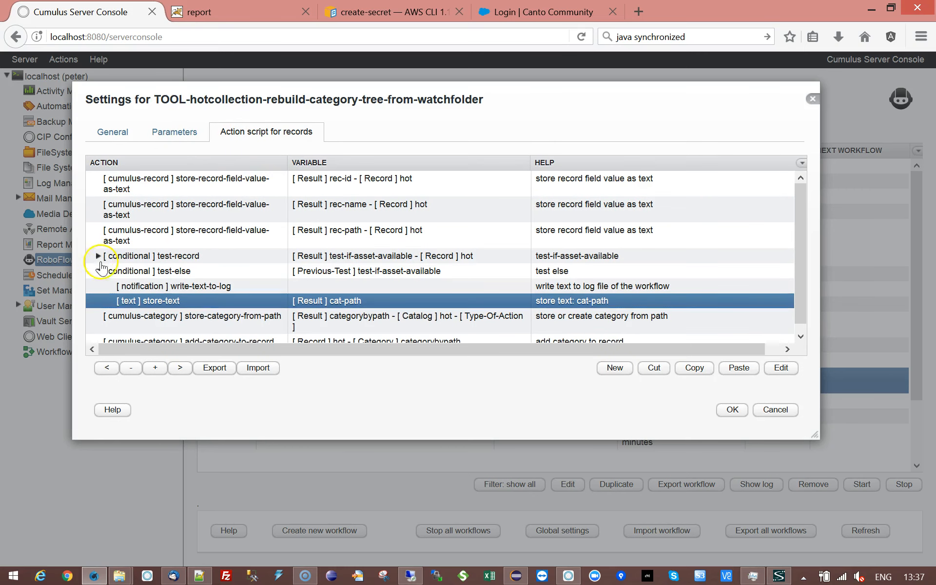
left_click(99, 256)
left_click(281, 271)
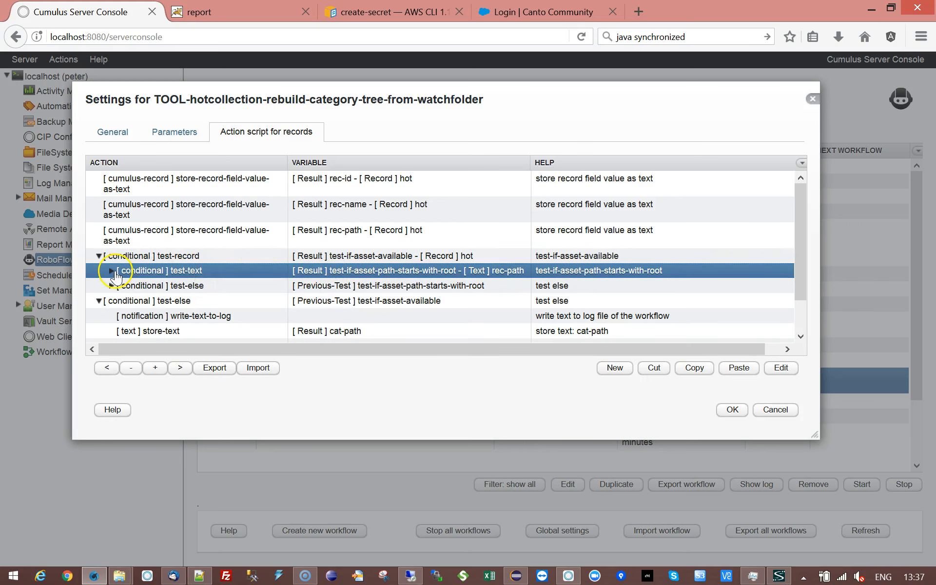
left_click(112, 271)
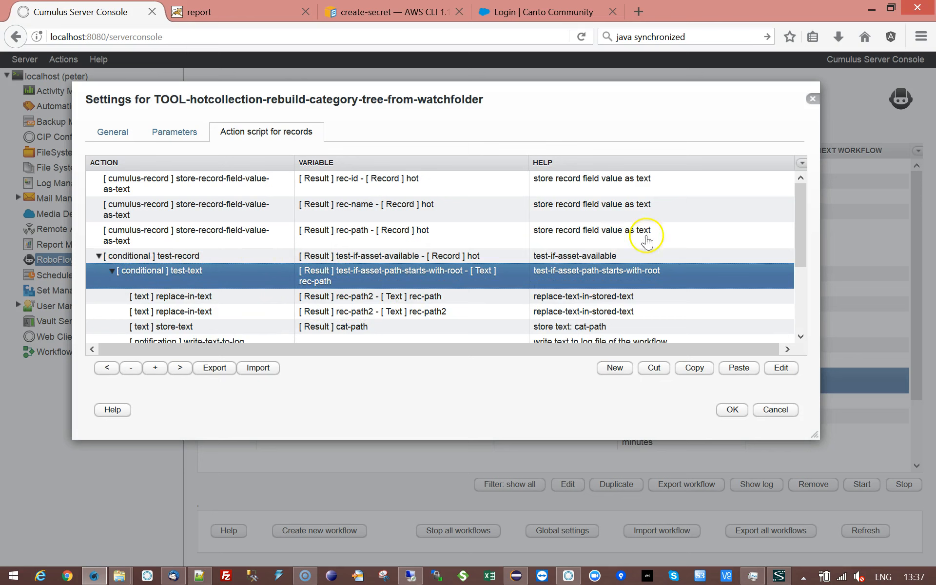
left_click_drag(797, 195, 798, 234)
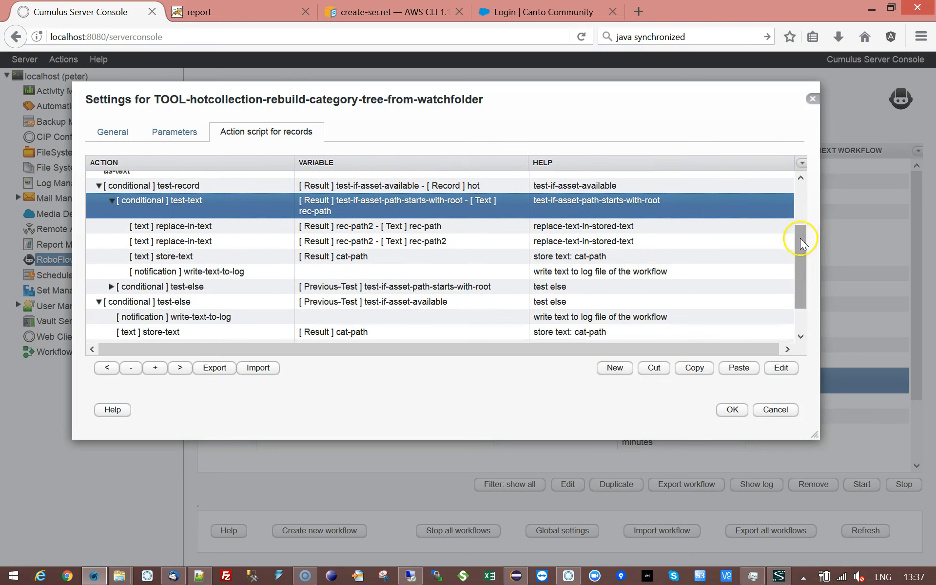
left_click(197, 226)
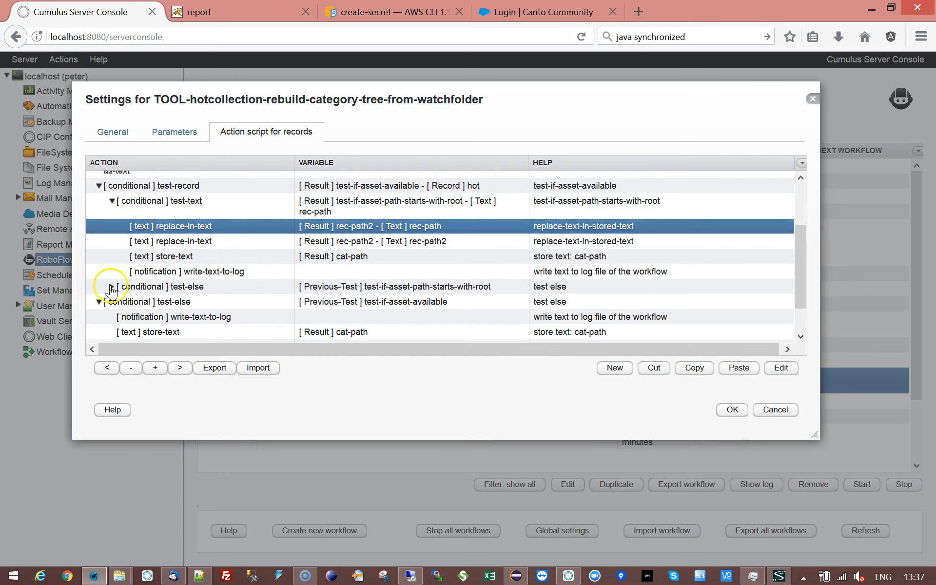
Inspect the write-text-to-log and store-text actions under the test-if-asset-path-starts-with-root else branch, and collapse the branch
left_click(111, 287)
double_click(218, 304)
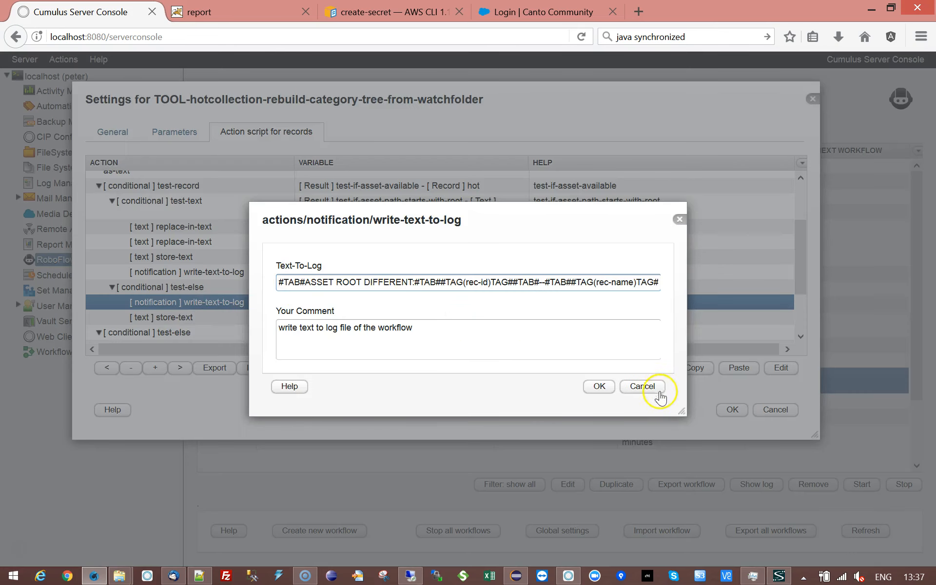
left_click(646, 387)
double_click(181, 318)
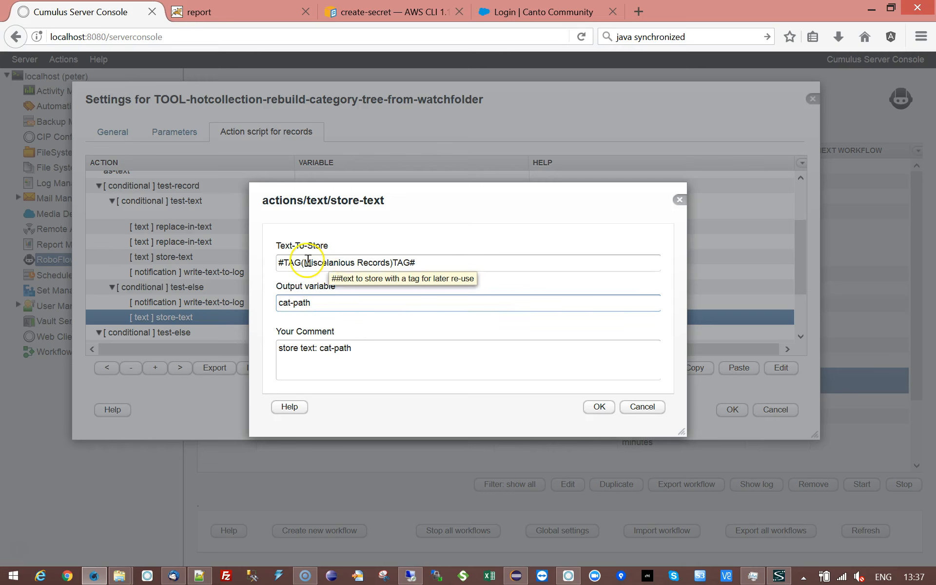
left_click(655, 411)
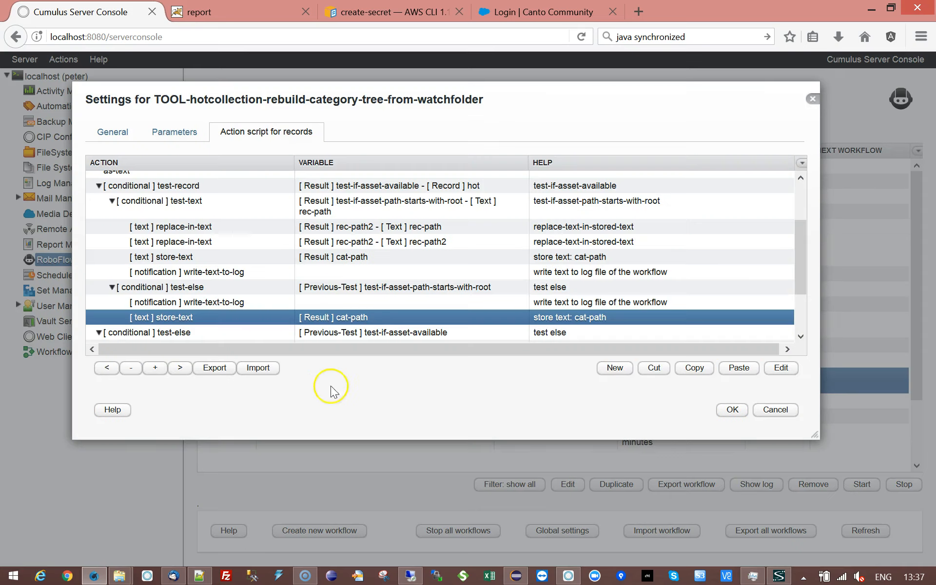
left_click(112, 287)
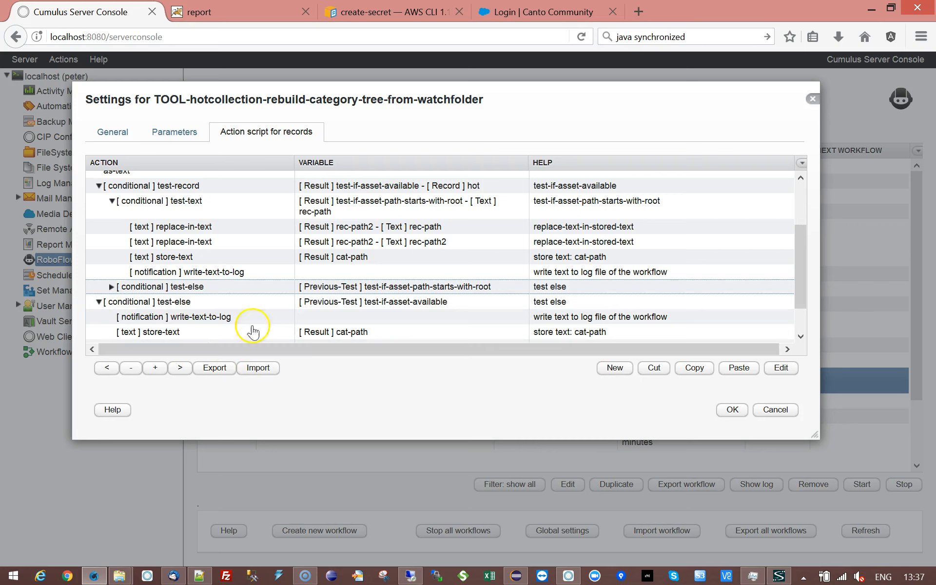
Compare the first replace-in-text action on rec-path with the Root Folder To Skip parameter, and return to the action script
left_click(188, 226)
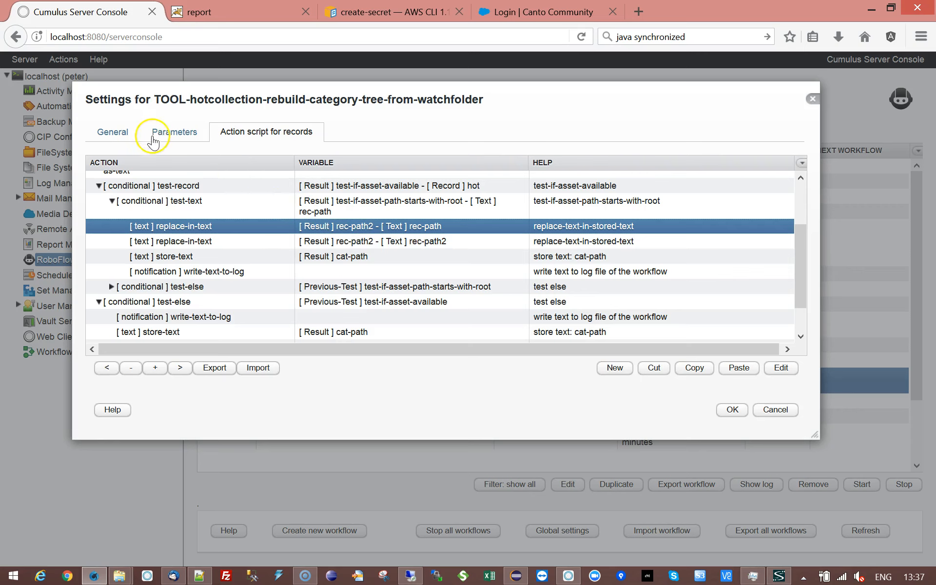
left_click(161, 132)
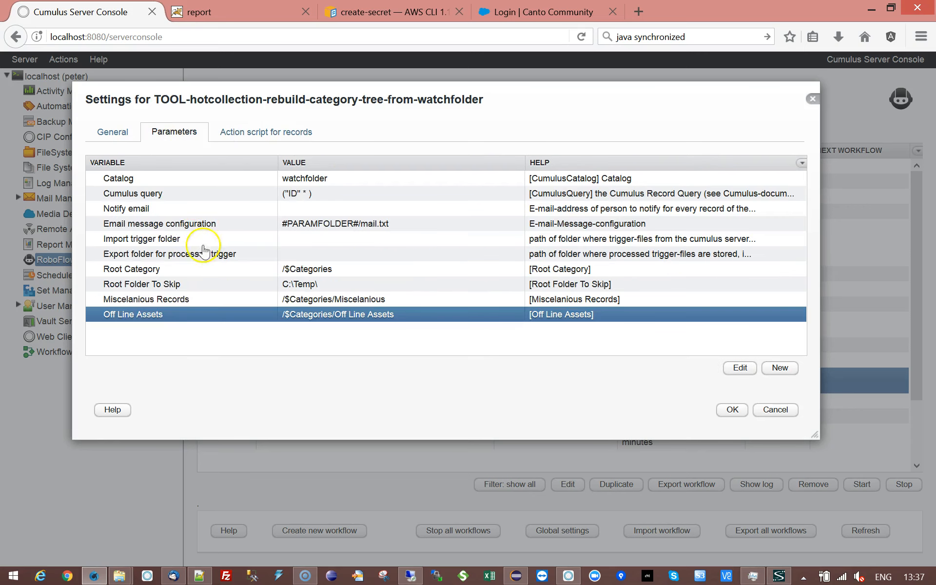
left_click(119, 287)
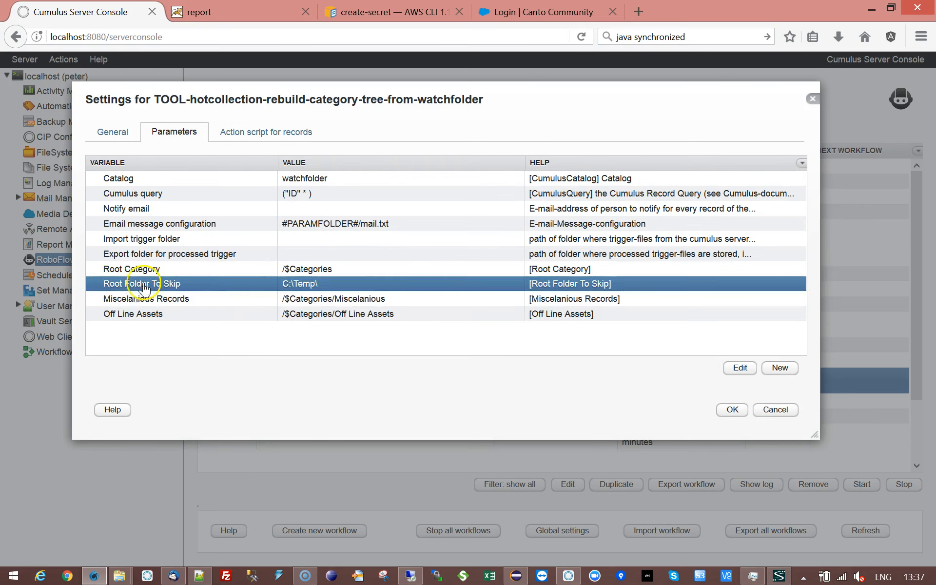
left_click(253, 139)
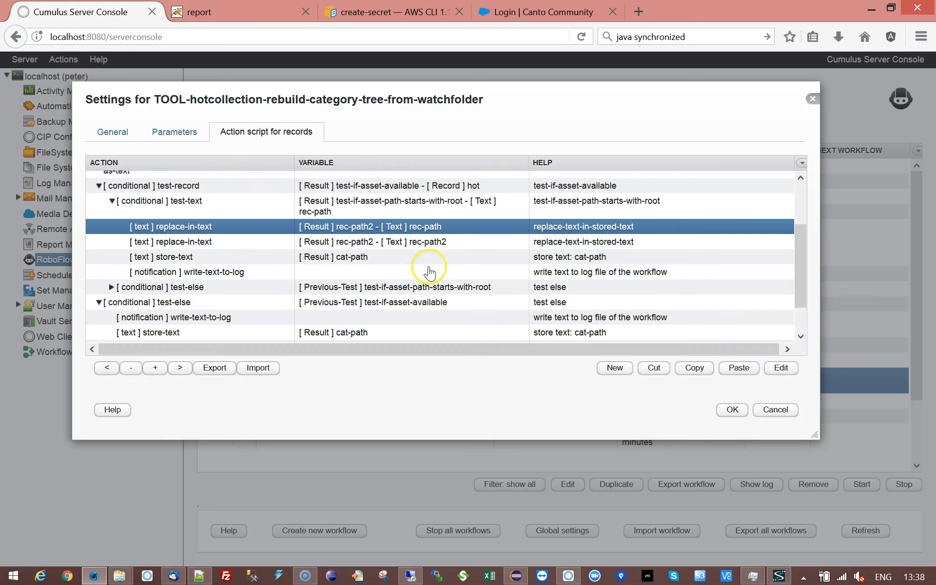
Review the replace-in-text action on rec-path2 and the Text-To-Store of the following store-text action, closing it without changes
left_click(346, 242)
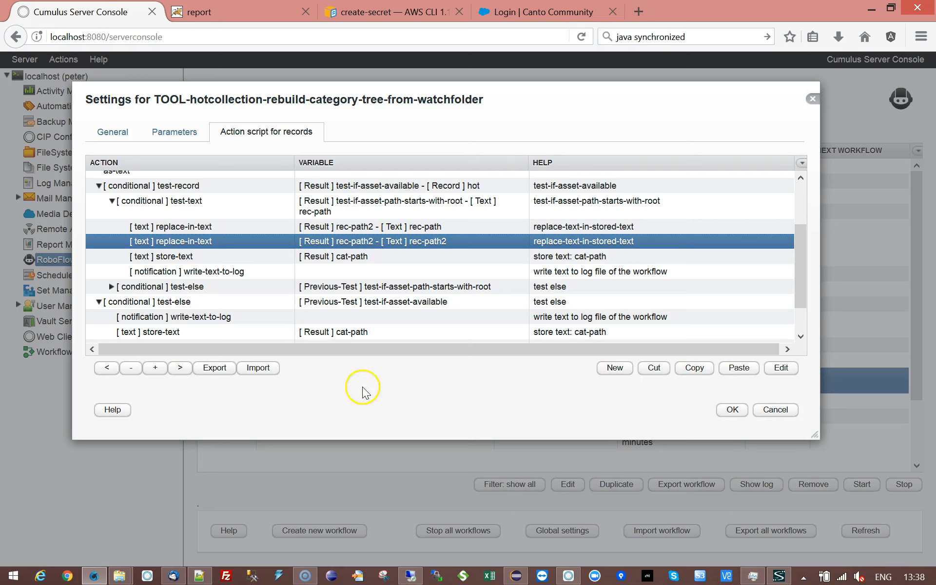
double_click(204, 266)
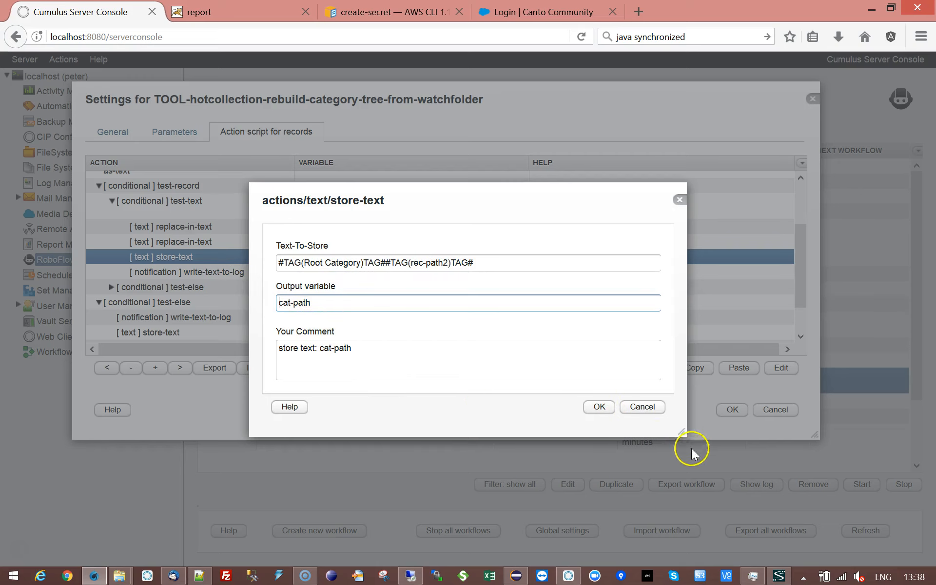
left_click(655, 412)
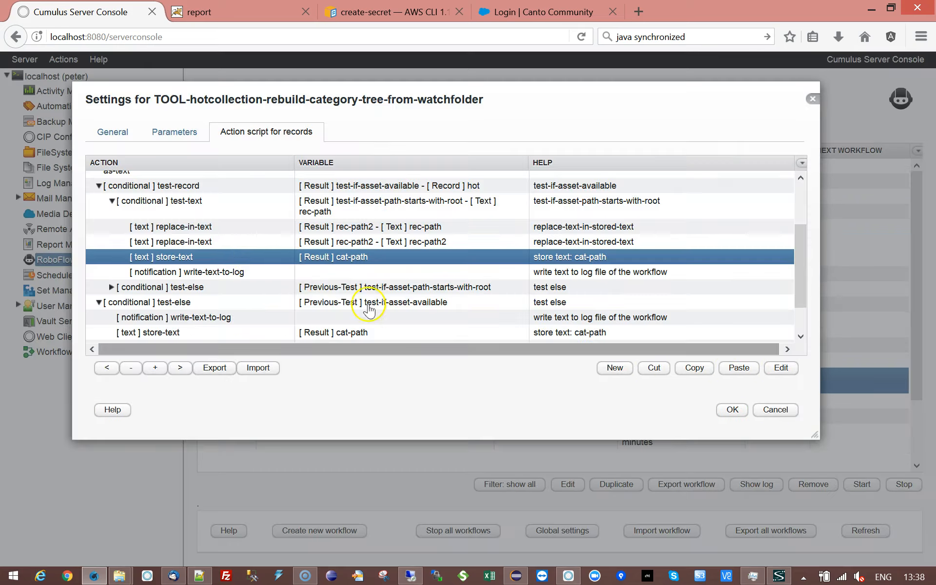
Collapse the test-if-asset-path-starts-with-root test and both test-if-asset-available branches in the action script
left_click(113, 202)
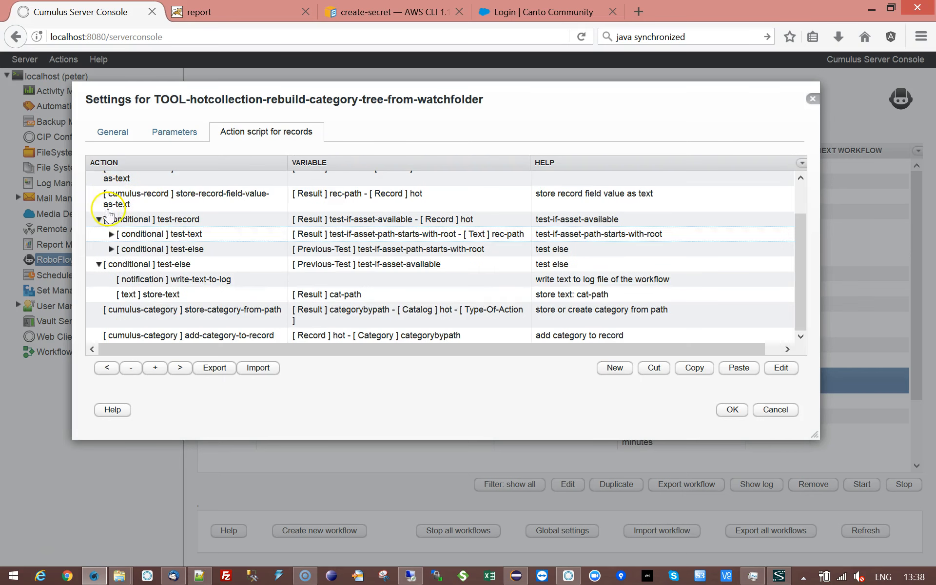
left_click(98, 219)
left_click_drag(801, 257, 772, 217)
left_click(98, 270)
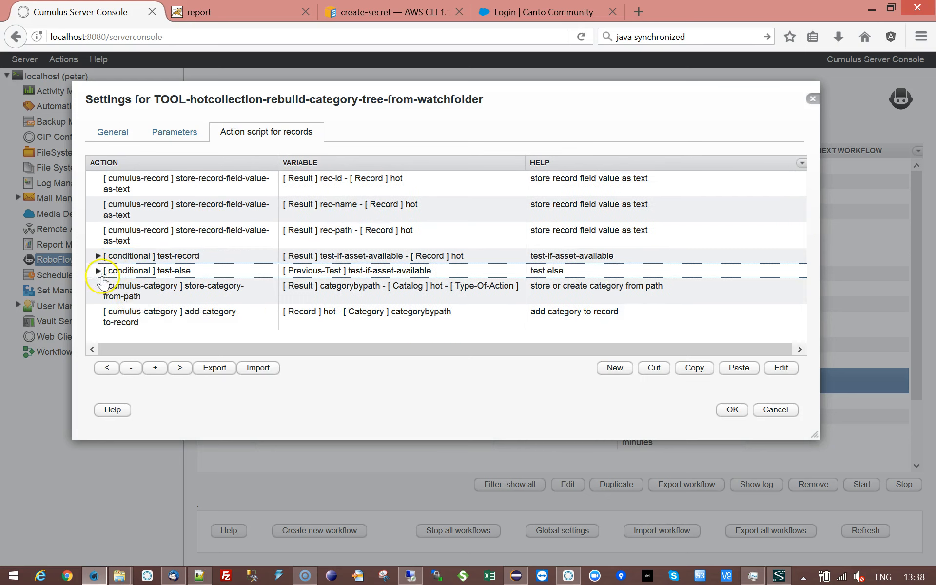
Inspect the path, action type and output variable of the store-category-from-path action, and close it without changes
left_click(229, 296)
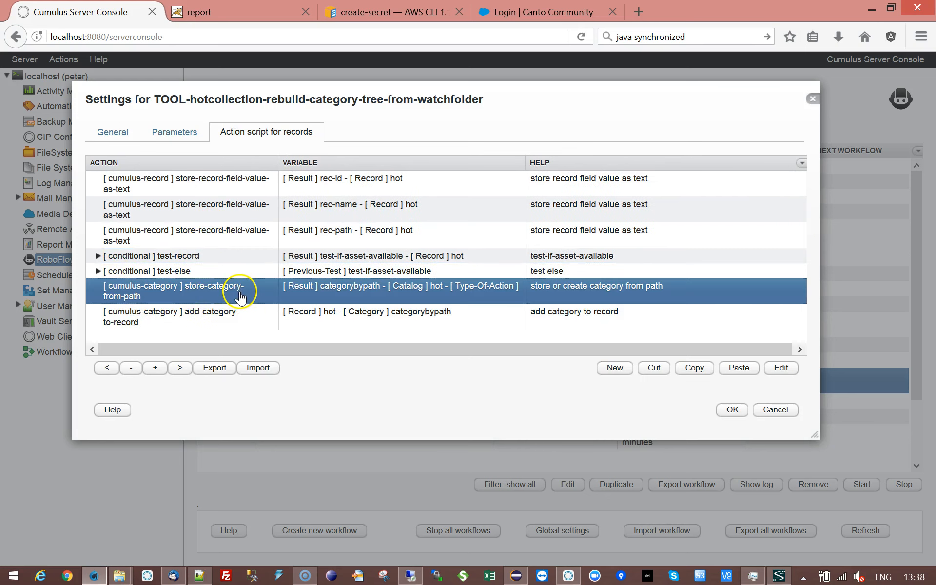
double_click(237, 297)
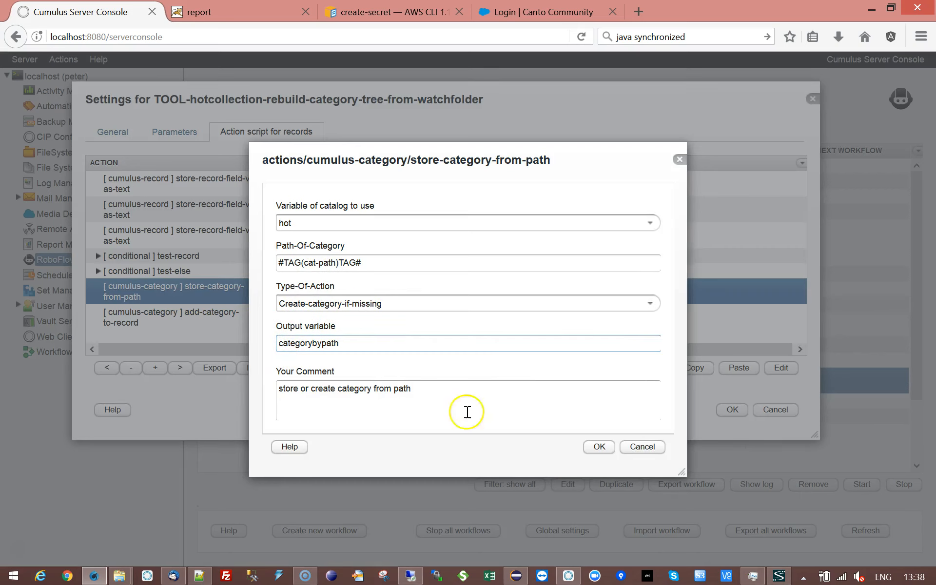
double_click(314, 342)
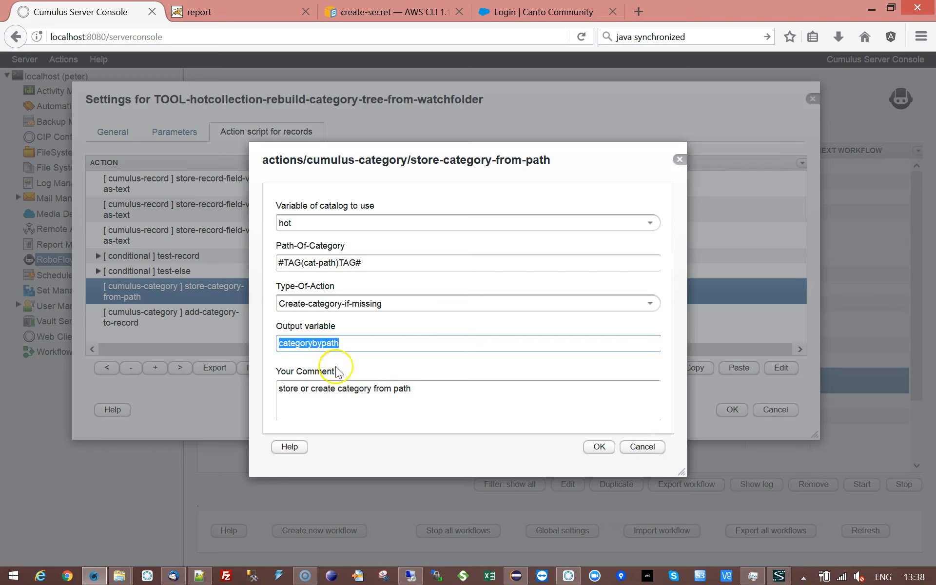
left_click(643, 448)
Inspect the category and record variables of the add-category-to-record action without changing them, and close the workflow settings with confirmation
double_click(157, 313)
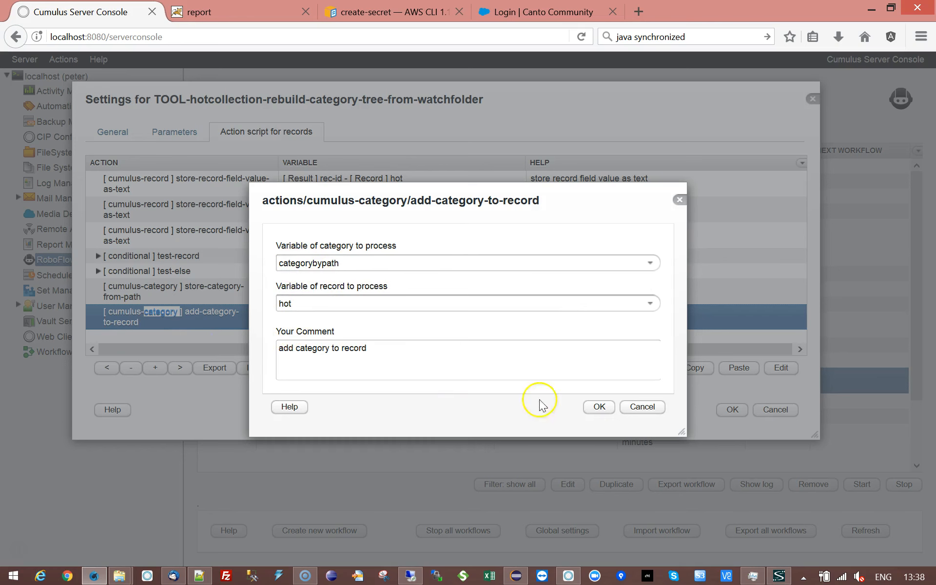
left_click(656, 407)
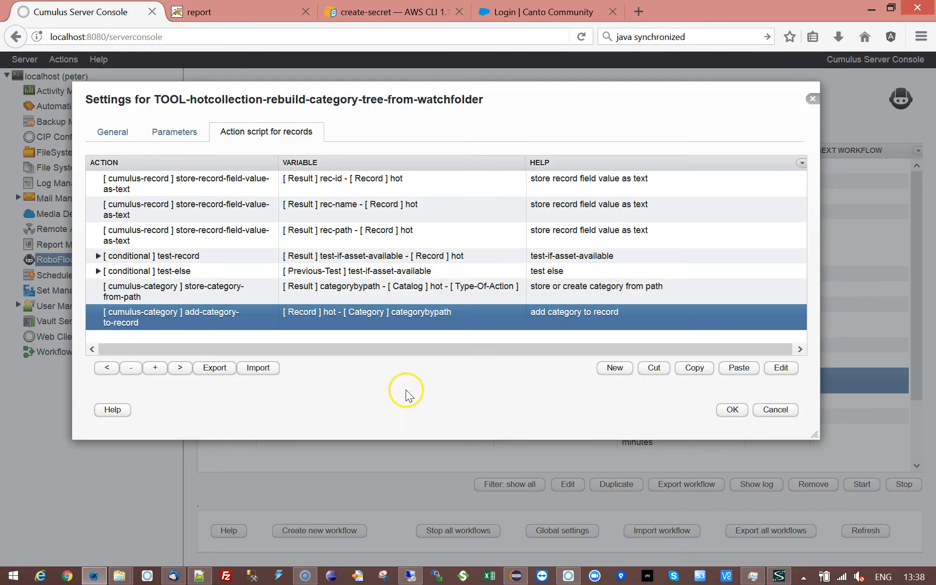
left_click(733, 409)
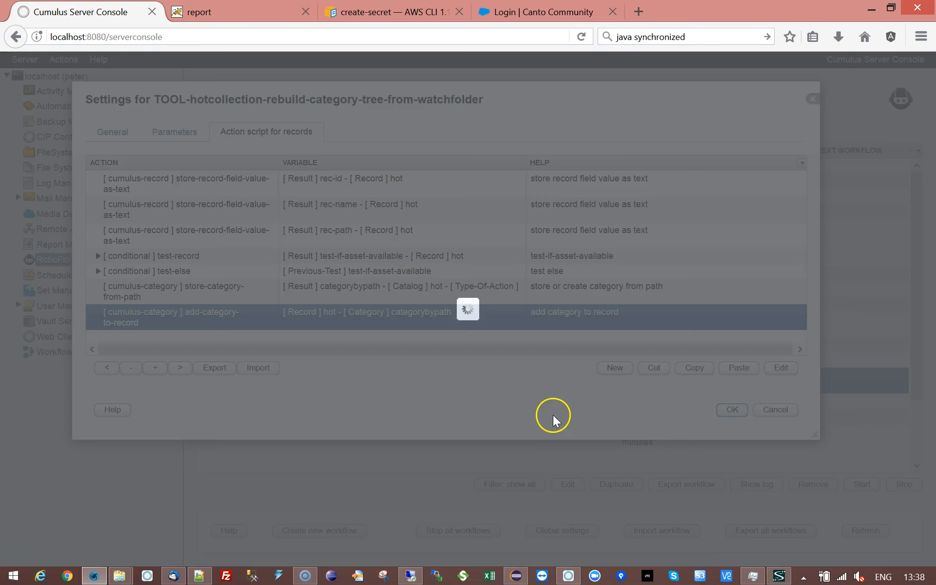